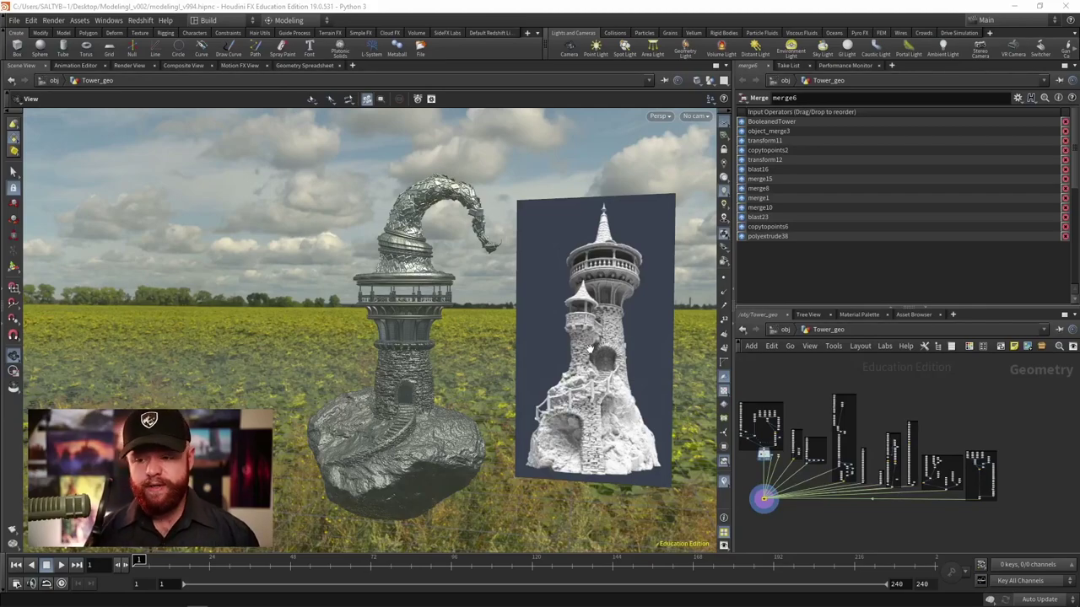
Step: Compare the finished tower model with the reference tower image in the 3D viewport
middle_click_drag(599, 303, 355, 299)
right_click_drag(354, 299, 396, 303)
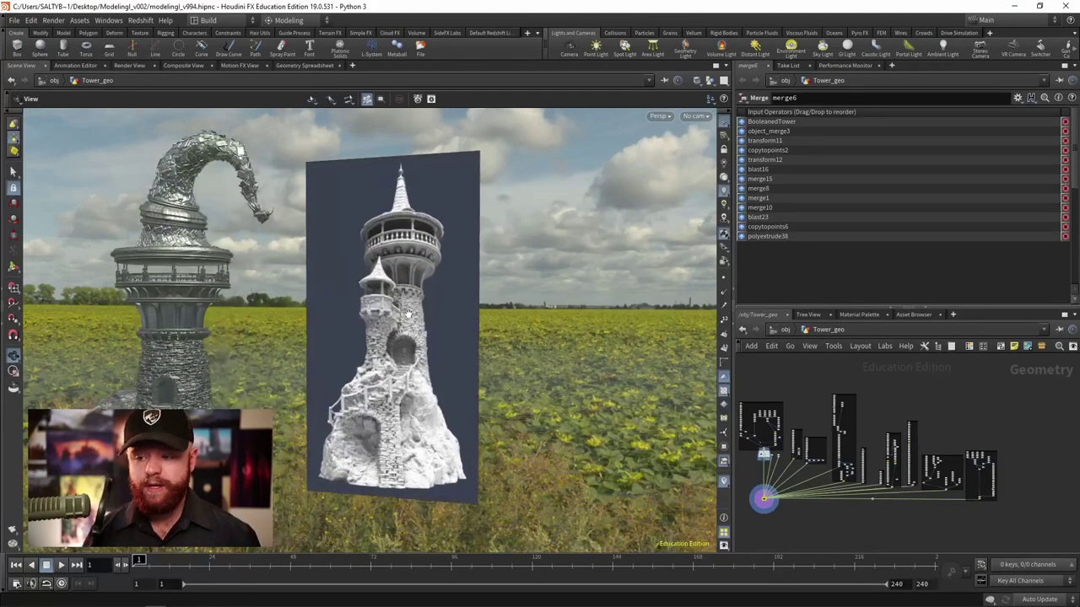
left_click_drag(396, 303, 405, 295)
right_click_drag(405, 295, 439, 320)
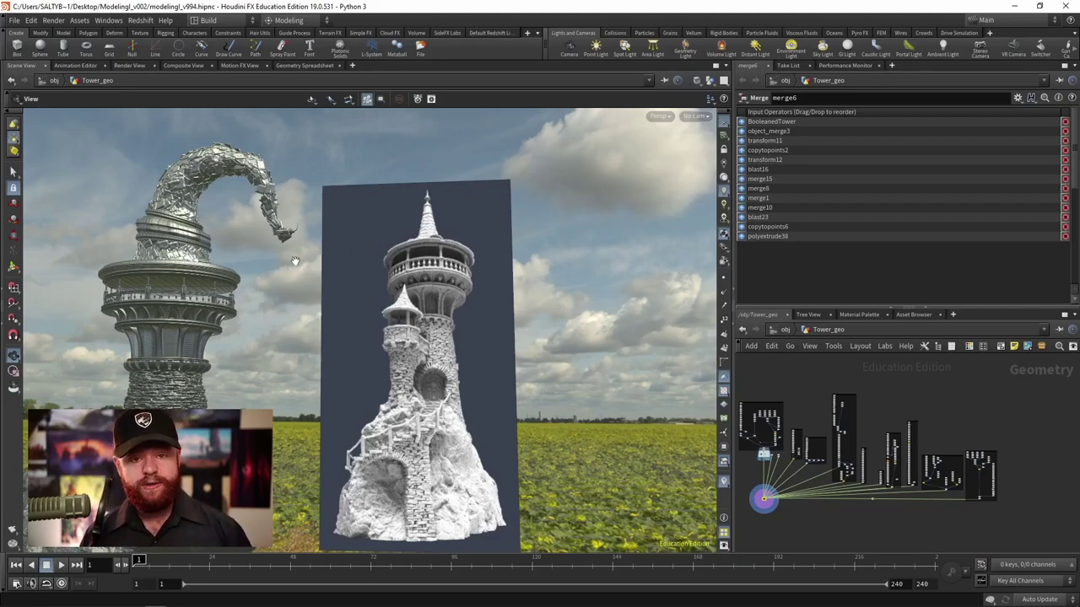
key("space")
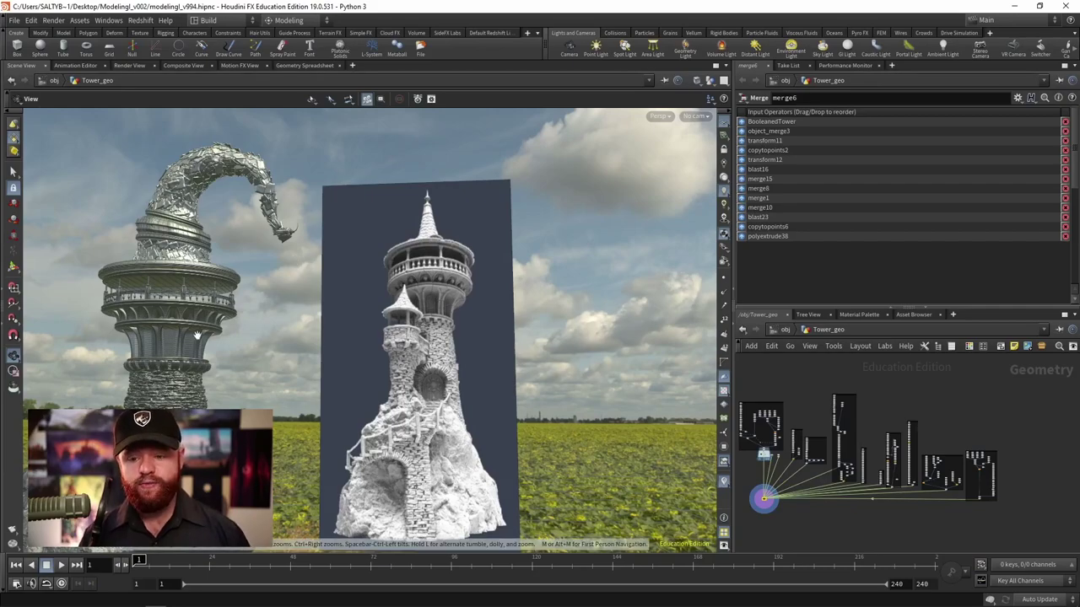
middle_click_drag(251, 405, 337, 372)
left_click_drag(337, 371, 311, 434)
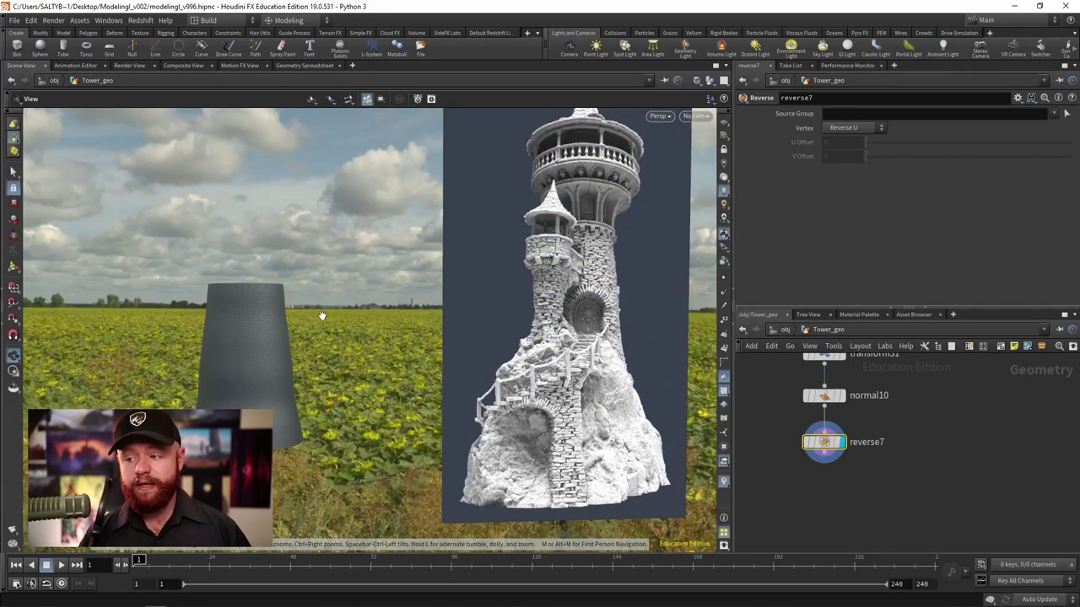
Step: Examine the stonework, arch and rocky base of the reference tower image up close
middle_click_drag(526, 346, 434, 338)
right_click_drag(433, 337, 566, 340)
middle_click_drag(566, 340, 456, 261)
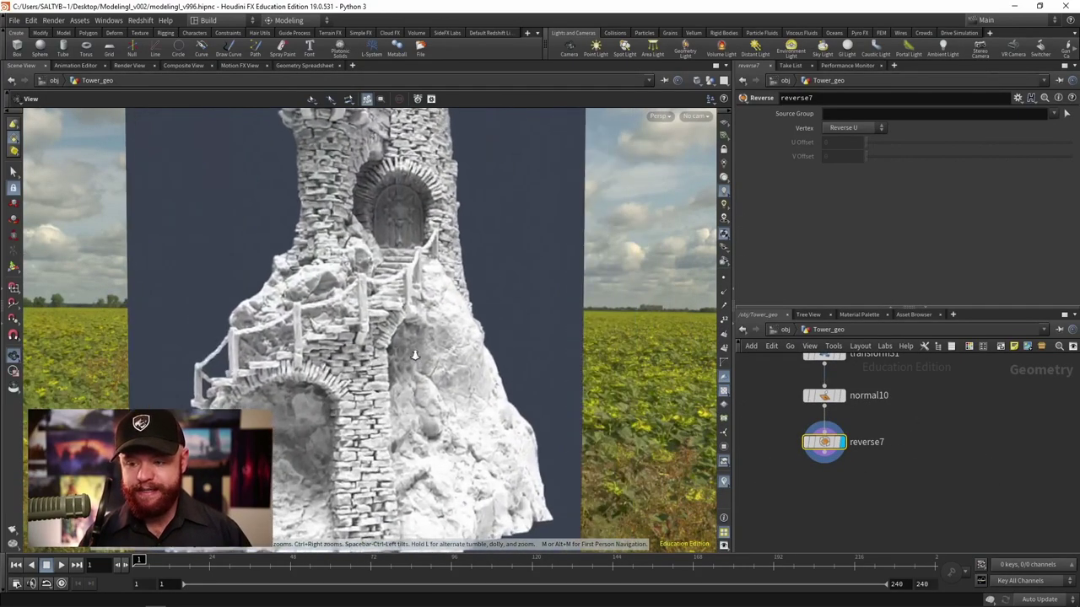
right_click_drag(456, 261, 501, 340)
middle_click_drag(337, 274, 317, 415)
middle_click_drag(317, 253, 306, 356)
middle_click_drag(307, 277, 410, 261)
right_click_drag(410, 261, 295, 317)
middle_click_drag(295, 316, 426, 297)
right_click_drag(426, 296, 268, 292)
middle_click_drag(268, 292, 378, 284)
left_click_drag(251, 337, 474, 332)
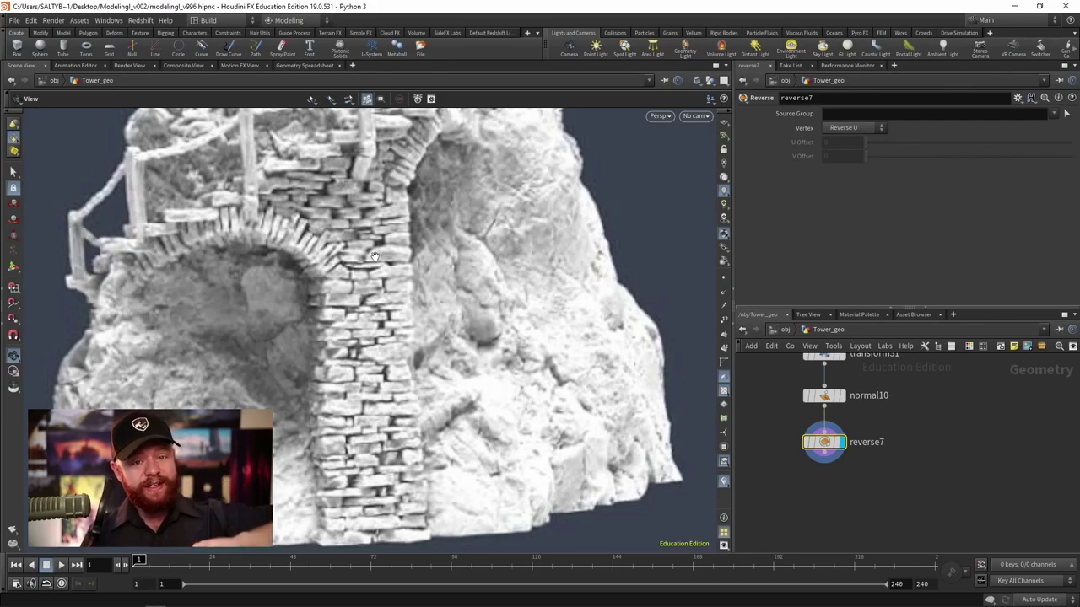
Step: Save the scene as an incremented version
key("alt+shift+s")
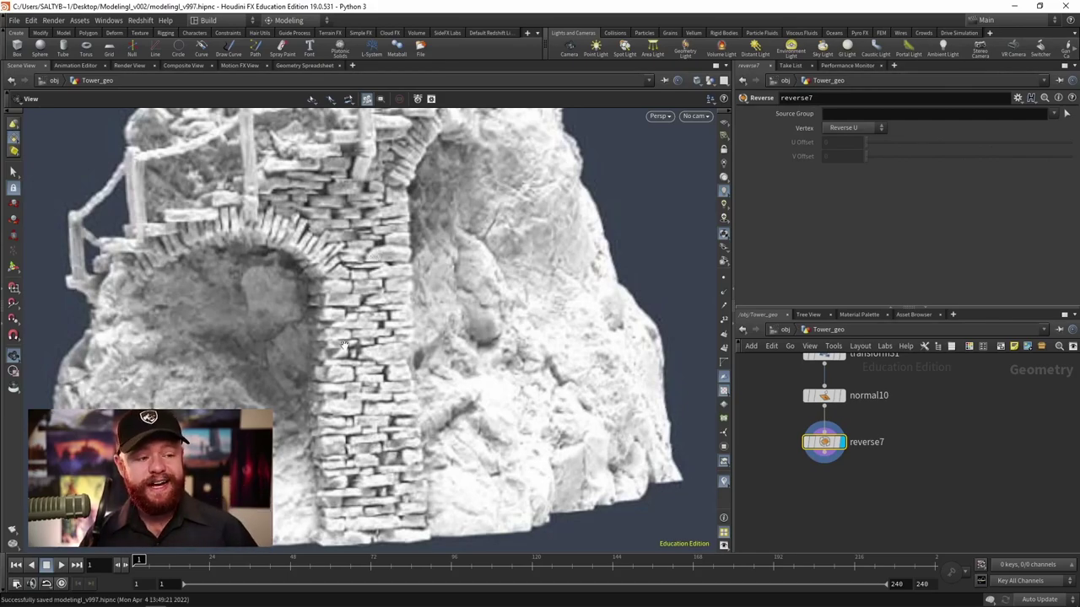
Step: Examine the reference tower's stone walls, doorway and arch, and compare them with the plain tower cylinder
middle_click_drag(394, 318, 291, 494)
middle_click_drag(261, 143, 300, 398)
middle_click_drag(306, 210, 252, 329)
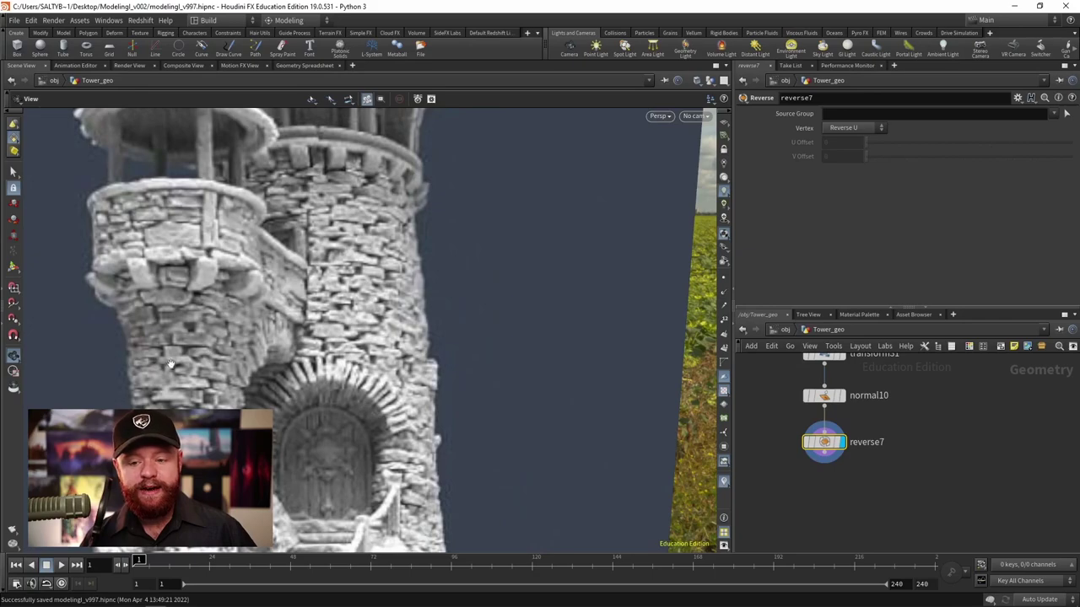
left_click_drag(171, 367, 392, 339, "alt")
middle_click_drag(393, 339, 398, 250, "alt")
left_click_drag(405, 390, 386, 379, "alt")
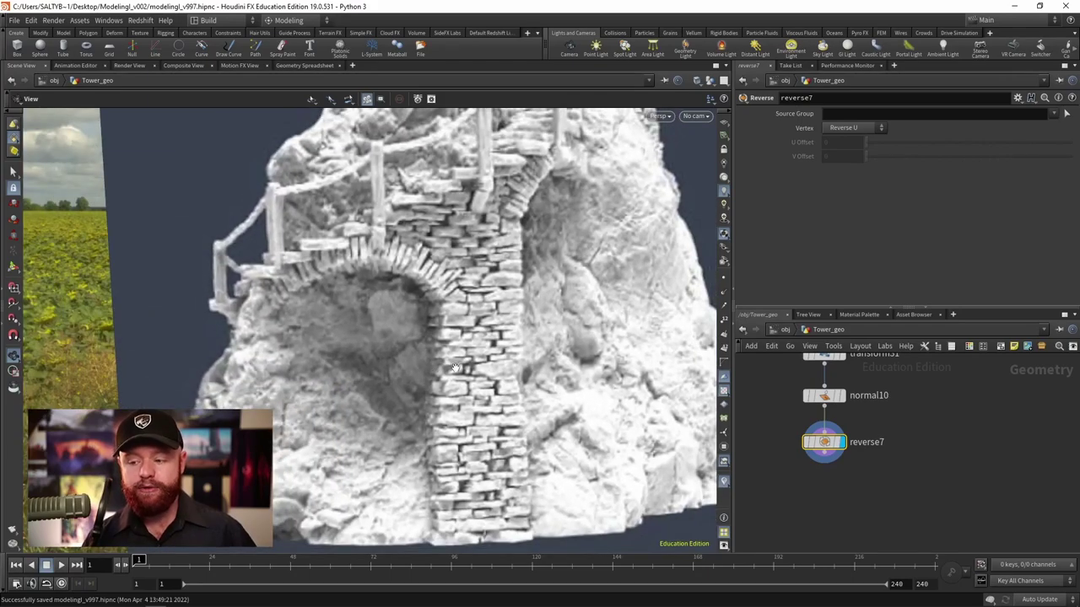
mouse_move(454, 369)
left_mouse_down("alt")
mouse_move(390, 354)
mouse_move(445, 380)
left_mouse_up("alt")
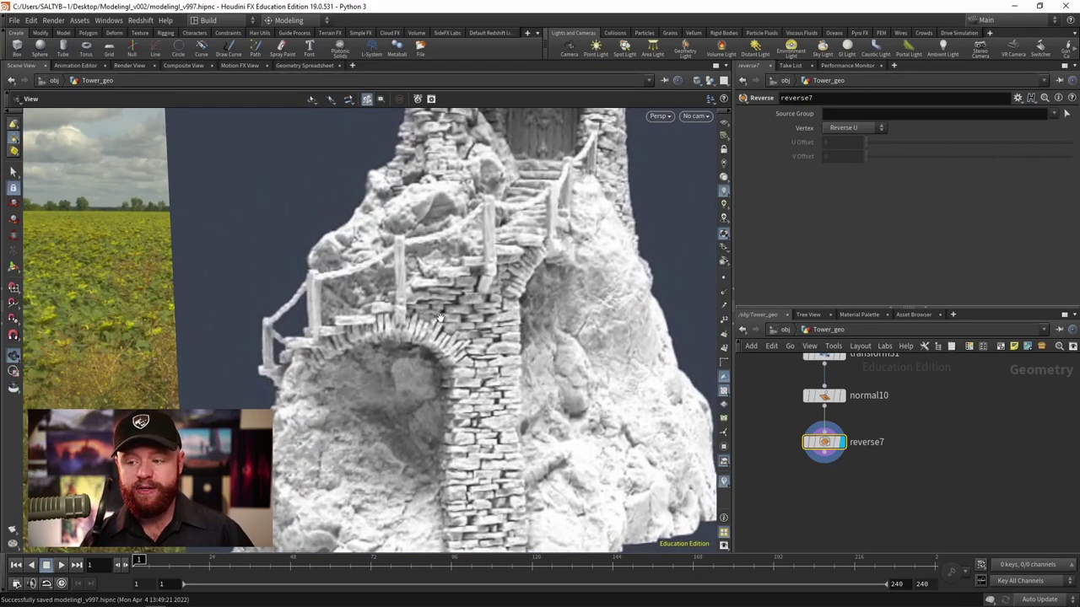
middle_click_drag(441, 316, 553, 308, "alt")
right_click_drag(552, 308, 424, 371, "alt")
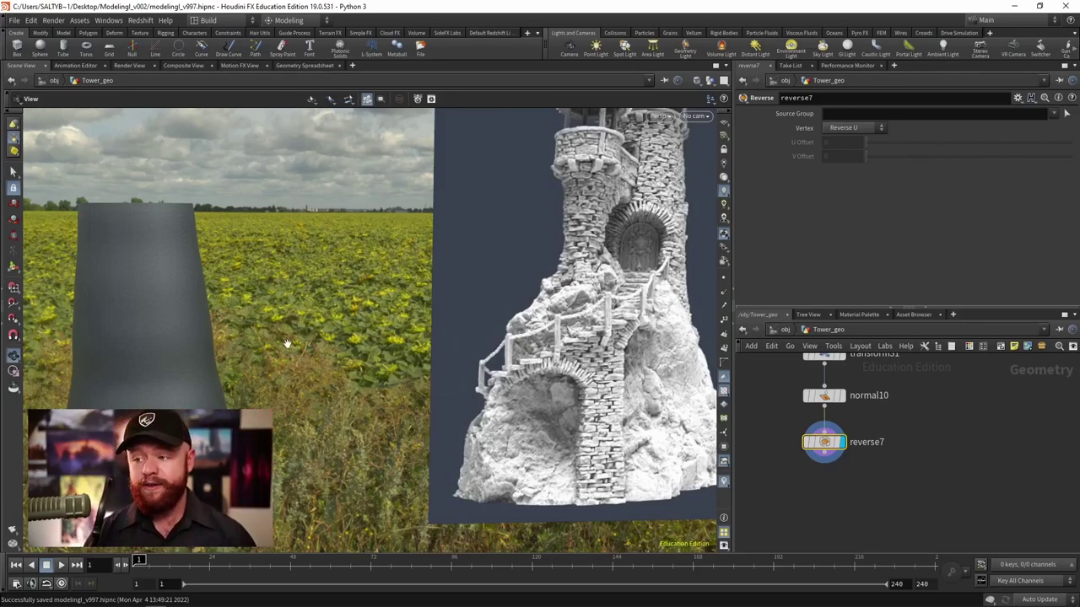
middle_click_drag(349, 281, 279, 288)
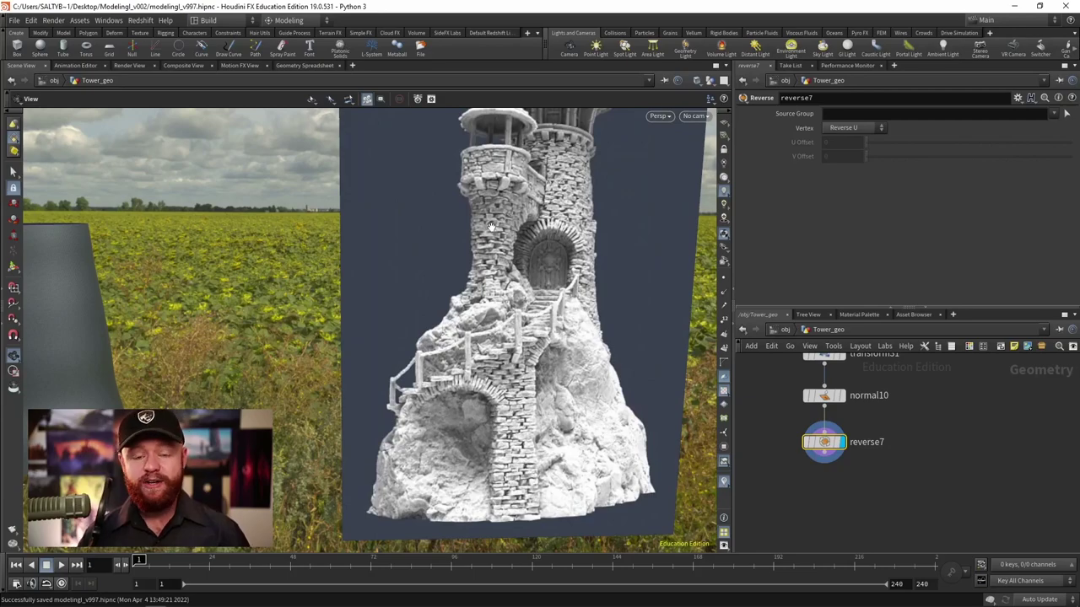
left_click_drag(473, 230, 487, 242, "alt")
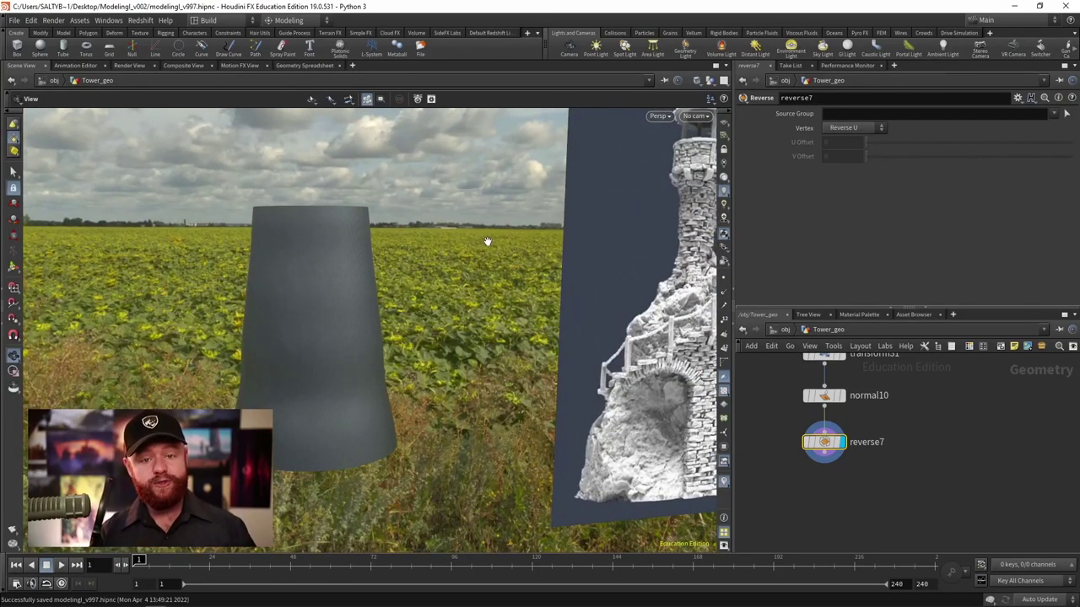
left_click_drag(487, 242, 474, 350, "alt")
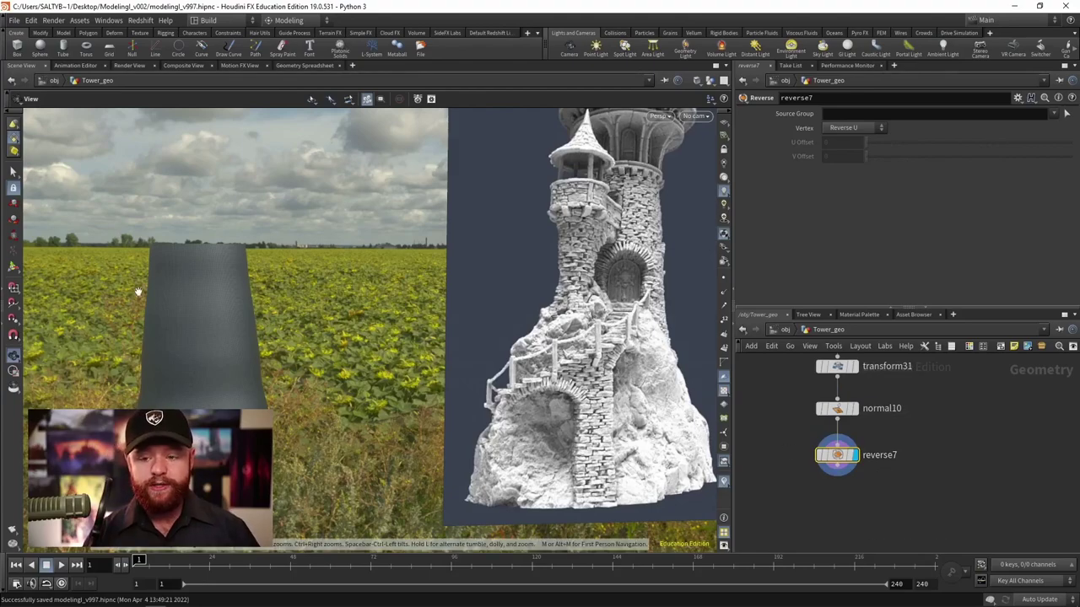
left_click_drag(149, 289, 183, 258, "alt")
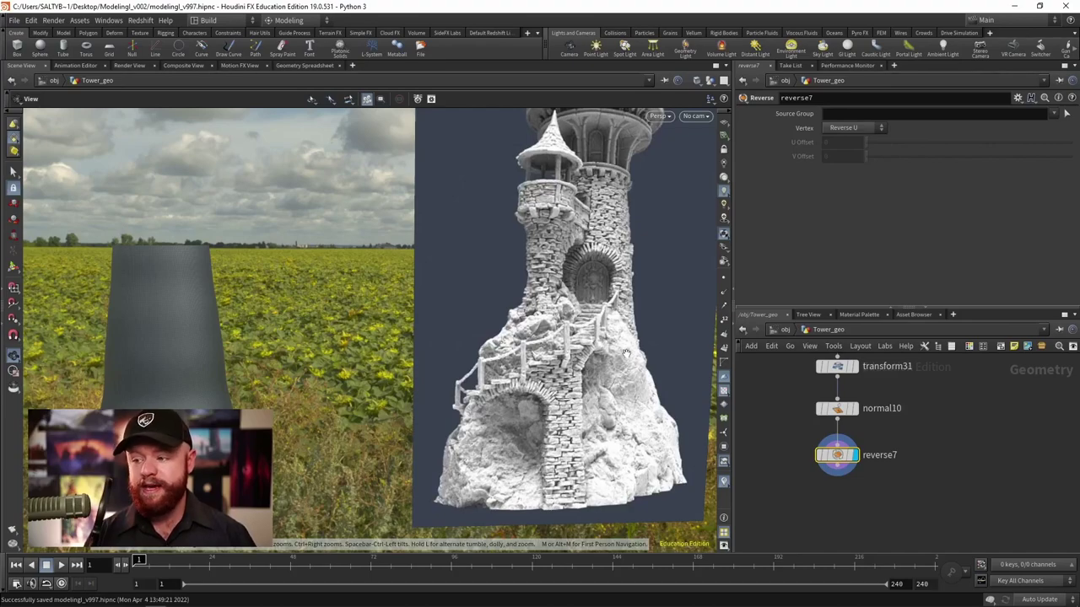
Step: Add a Labs Triplanar Displace node after reverse7 and display its effect on the tower cylinder
left_click_drag(210, 332, 510, 332, "alt")
middle_click_drag(880, 421, 865, 474)
right_click_drag(299, 281, 510, 258, "alt")
left_click_drag(456, 263, 402, 263, "alt")
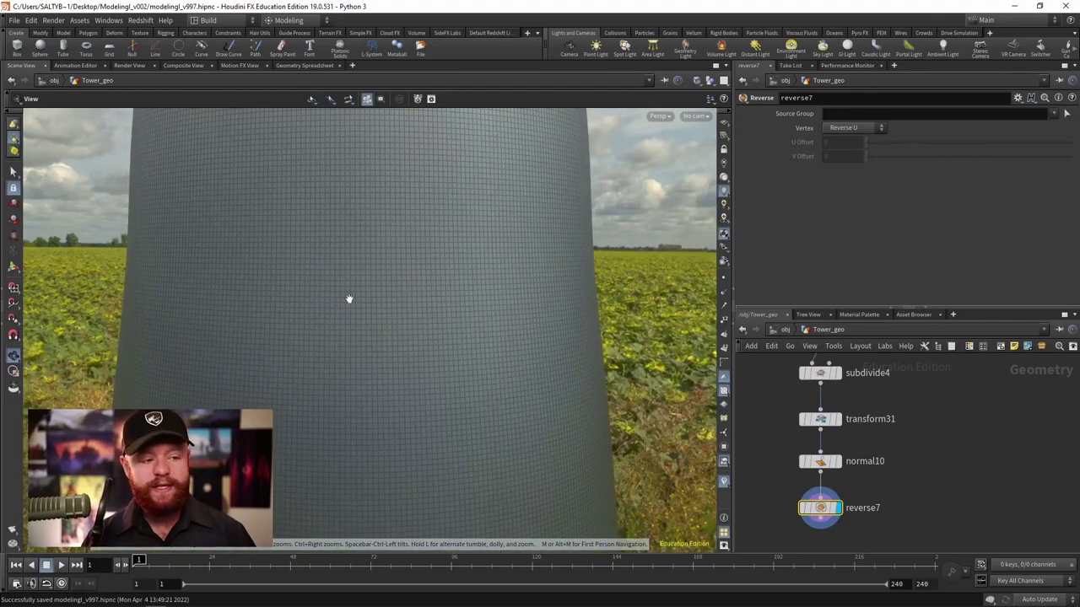
scroll(422, 306, "down", 8)
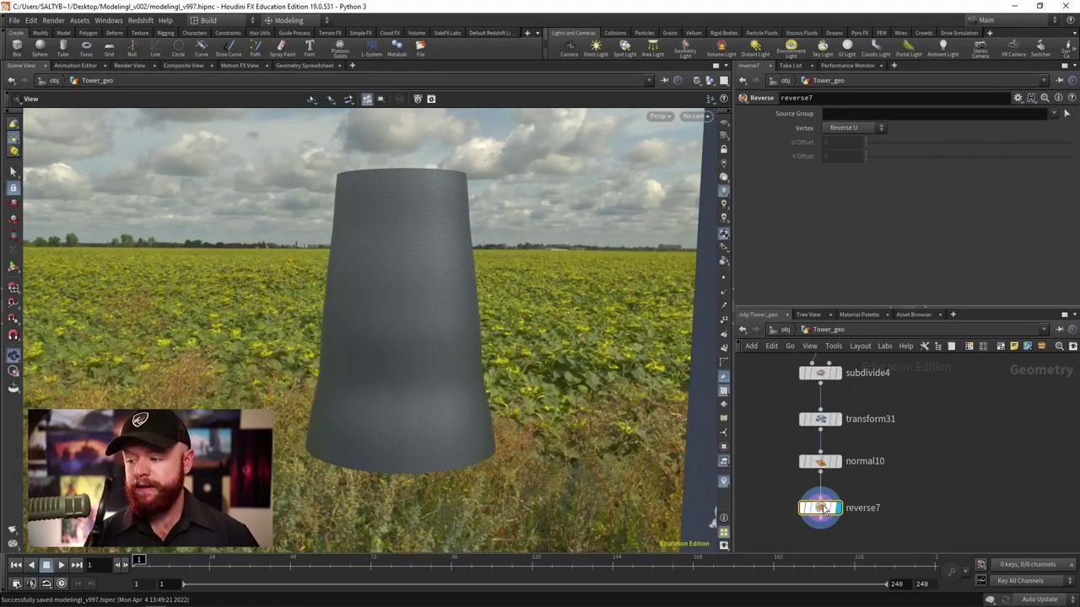
key("Tab")
type("trip")
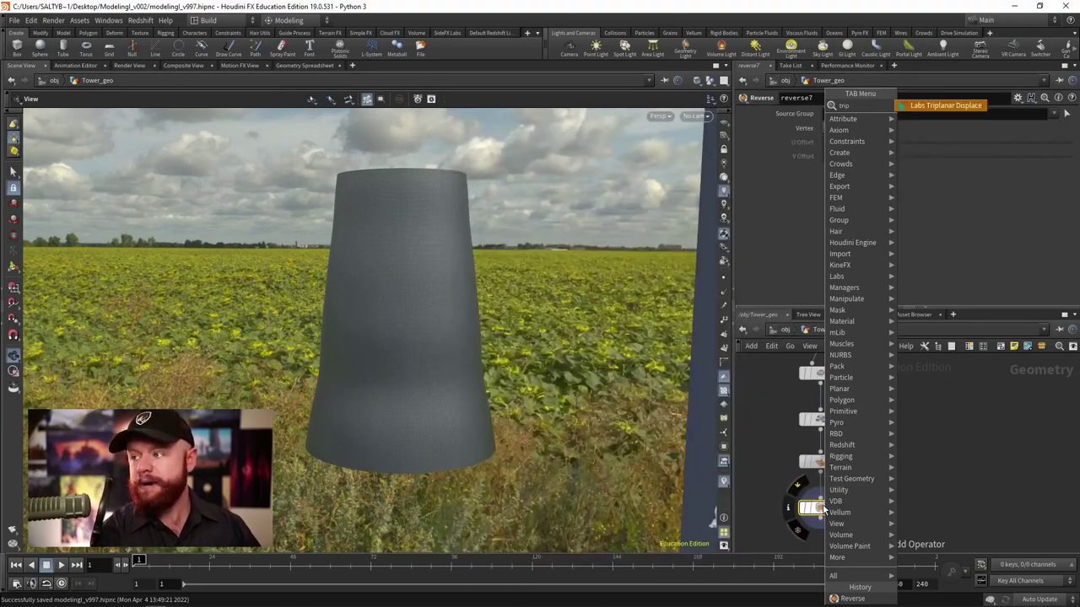
key("Return")
left_click(821, 503)
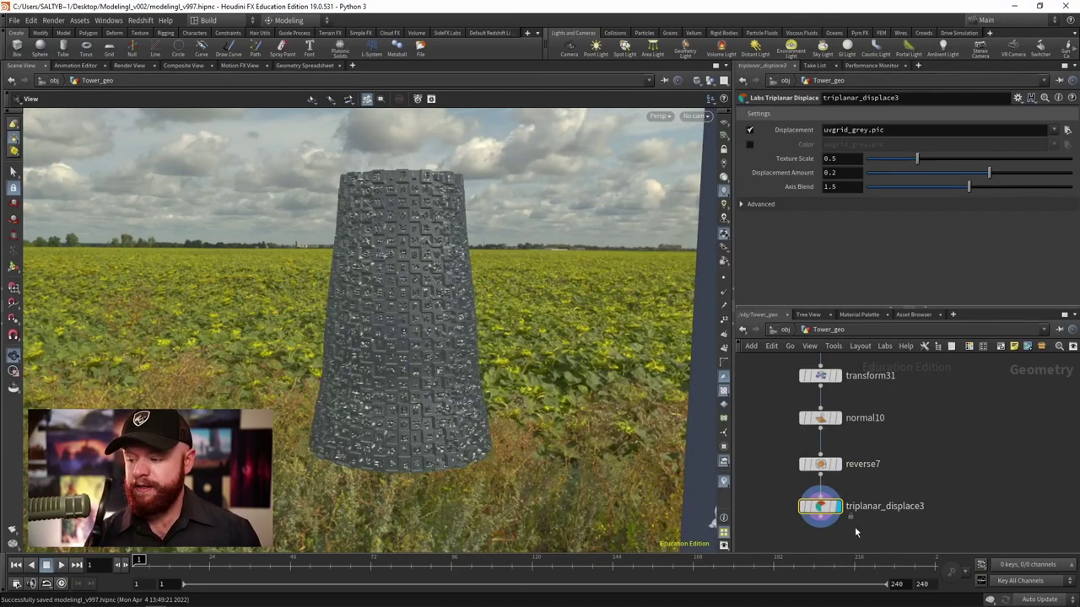
scroll(385, 303, "up", 5)
left_click_drag(456, 291, 348, 196)
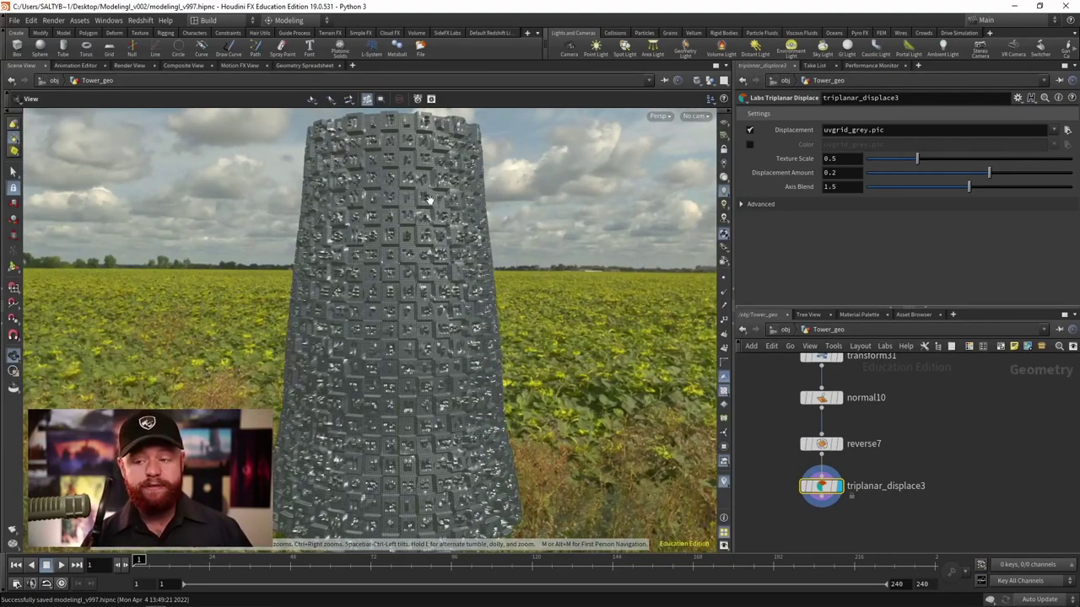
left_click_drag(427, 273, 363, 294)
Step: Switch to the web browser, go to texturehaven.com, and open the stacked-stone wall texture from the Rock texture category
mouse_move(93, 599)
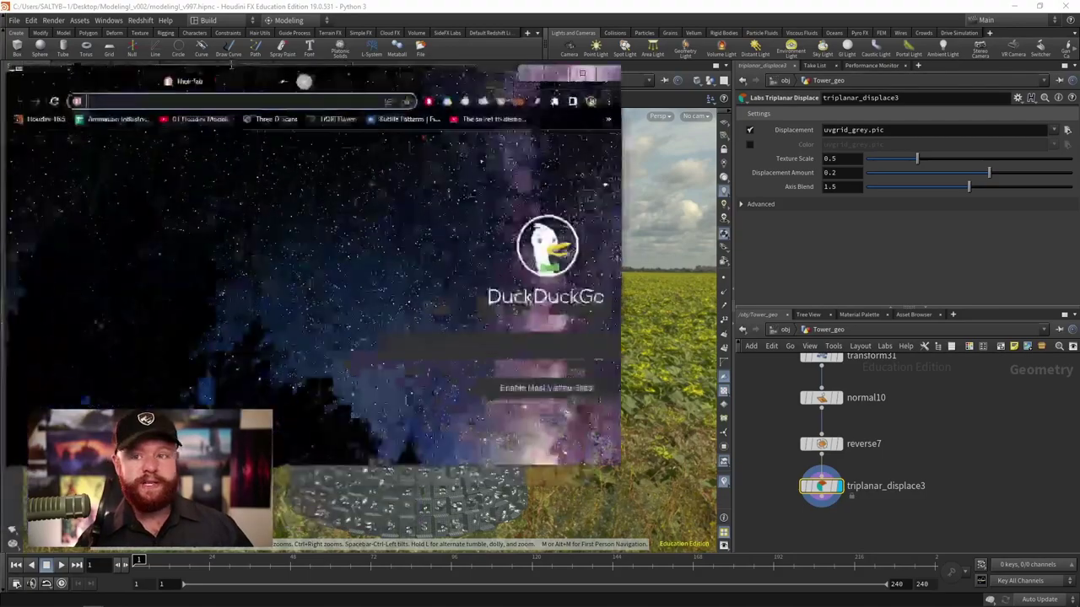
type("texturehaven.com")
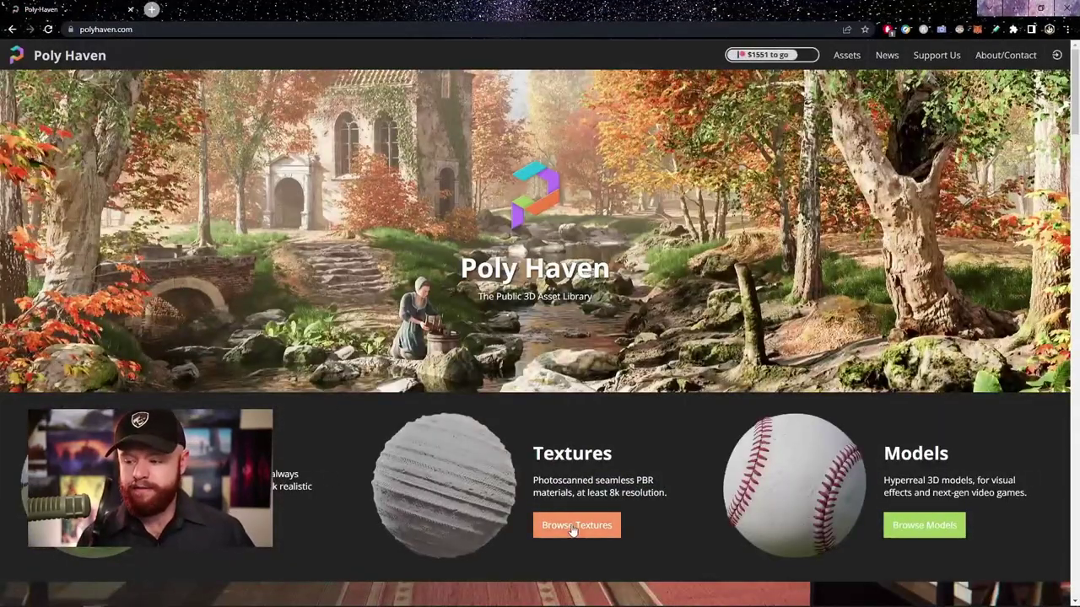
left_click(578, 528)
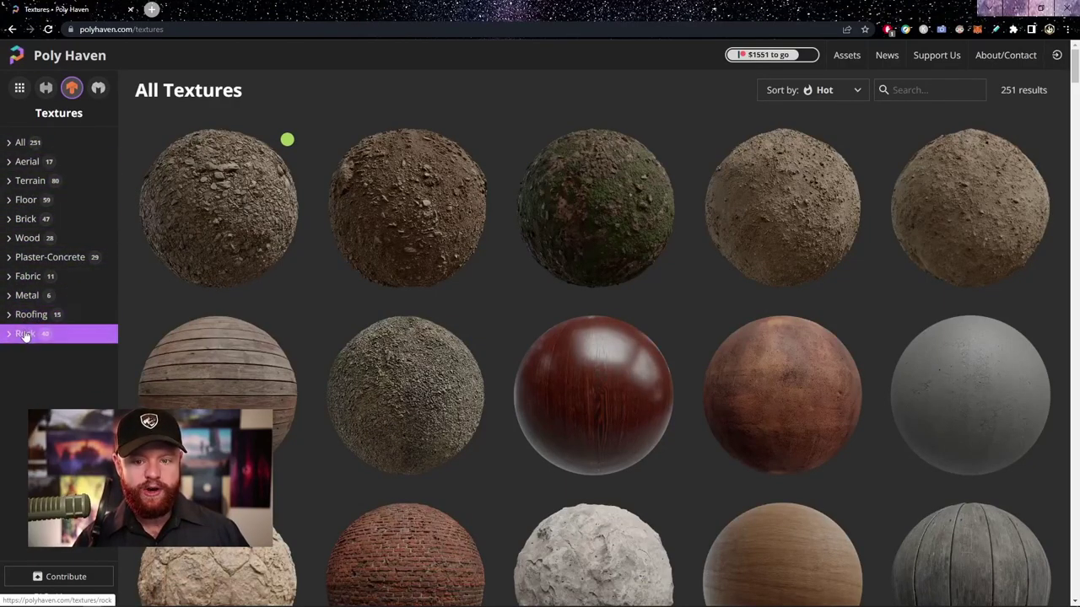
left_click(24, 335)
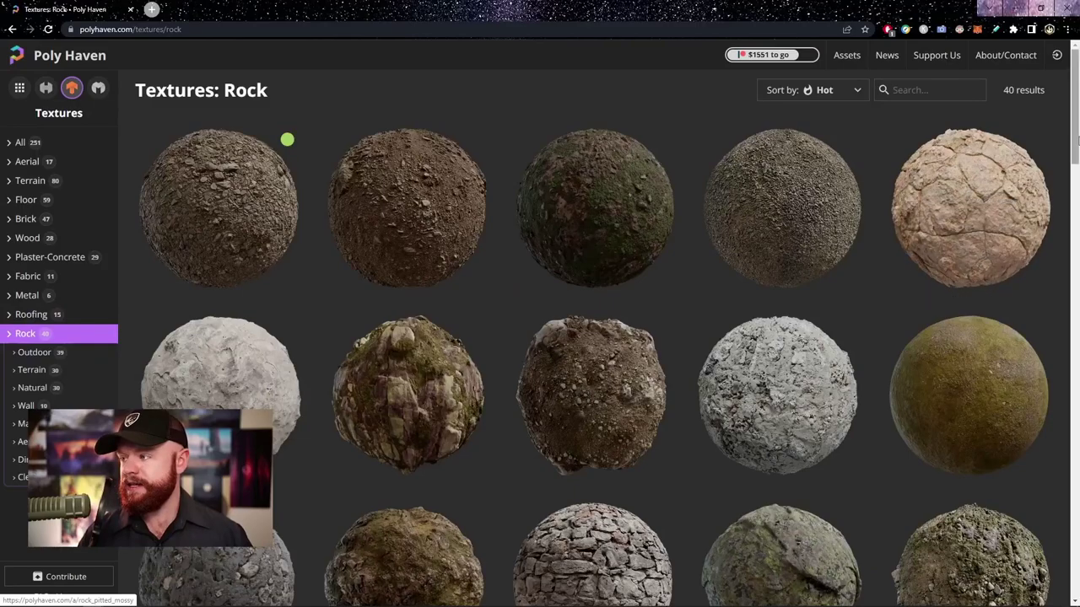
left_click_drag(1077, 141, 1058, 212)
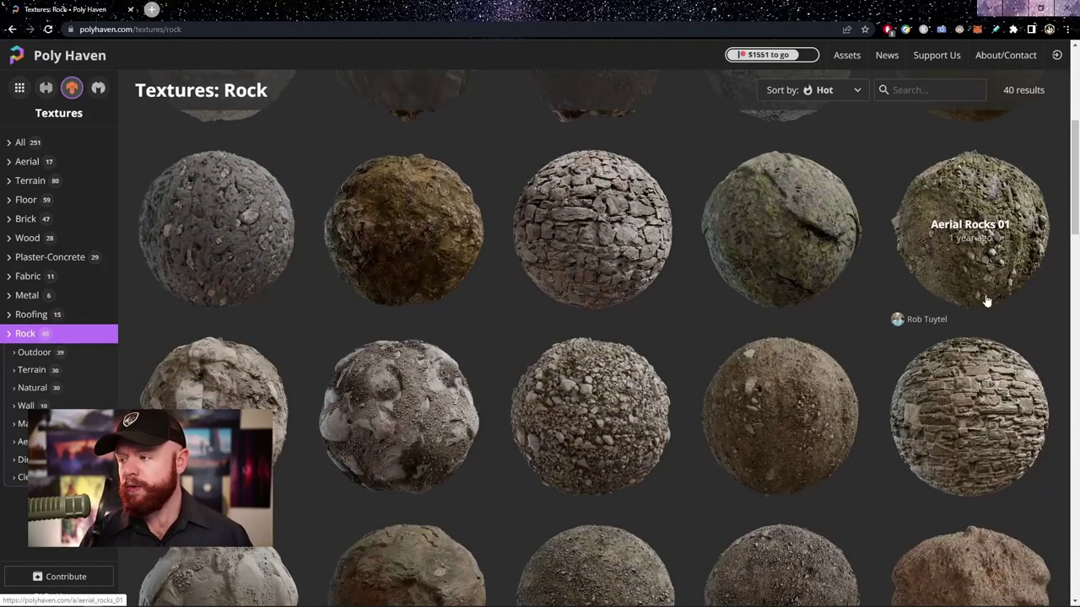
left_click(970, 409)
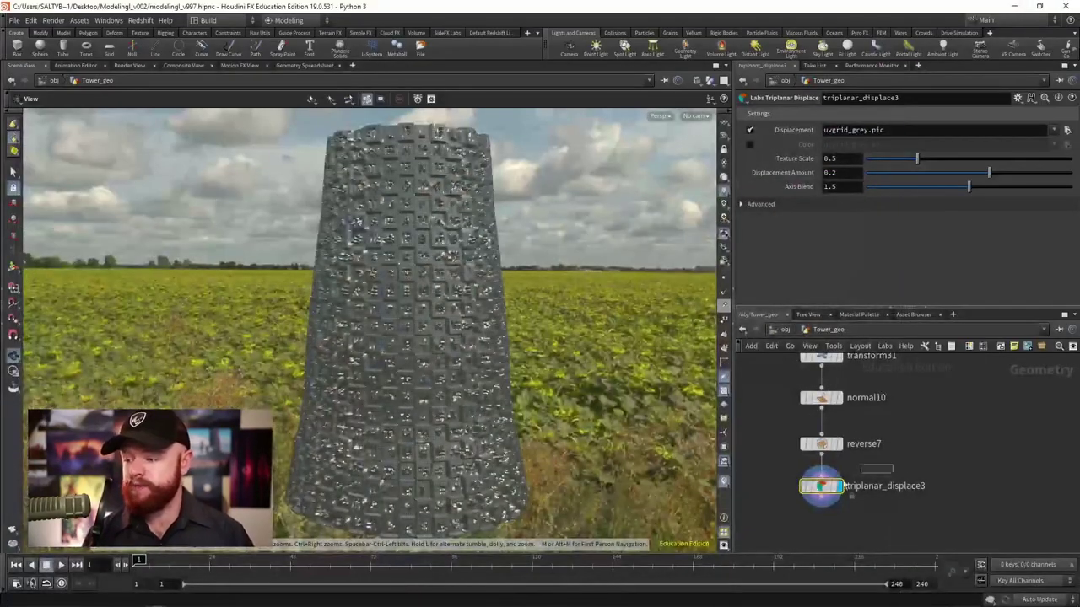
Step: Back in Houdini, load castle_wall_slates_disp_4k.png from $HIP/textures/castleStone/textures as the triplanar node's displacement image
left_click(1065, 132)
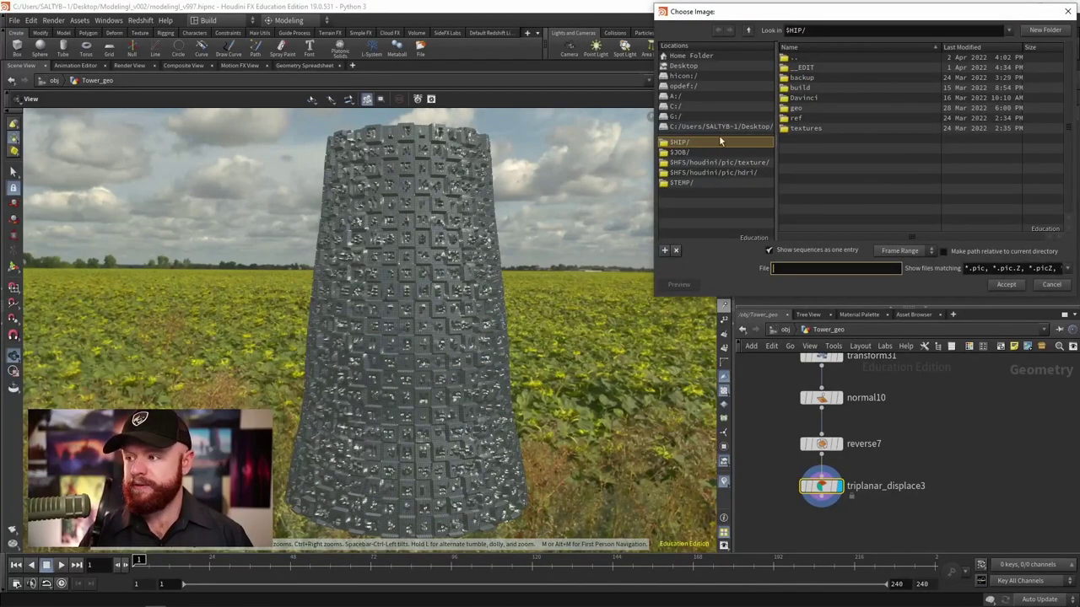
double_click(806, 128)
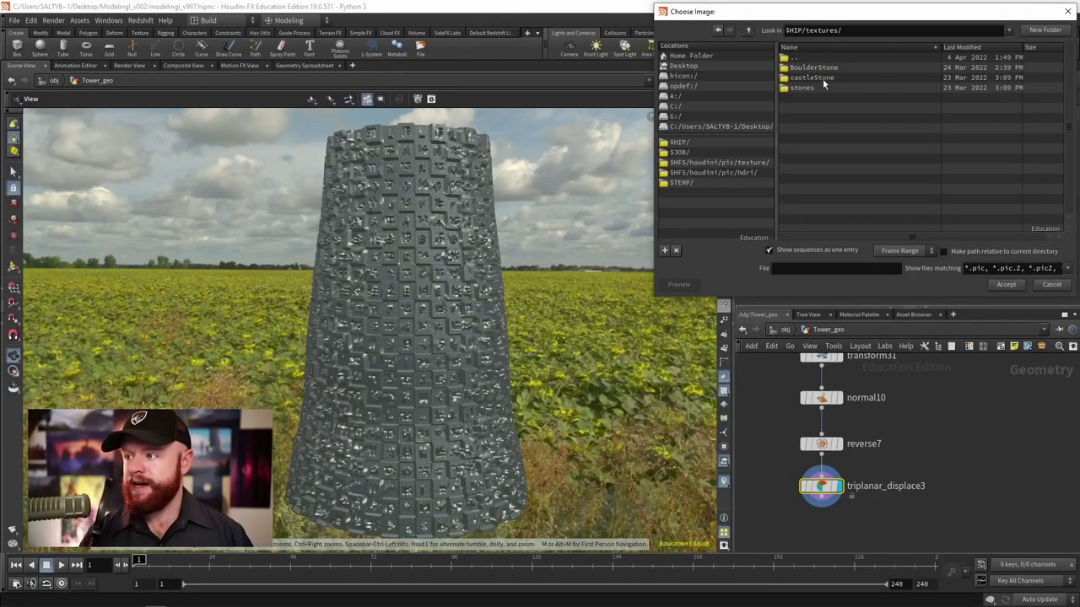
double_click(823, 77)
double_click(822, 68)
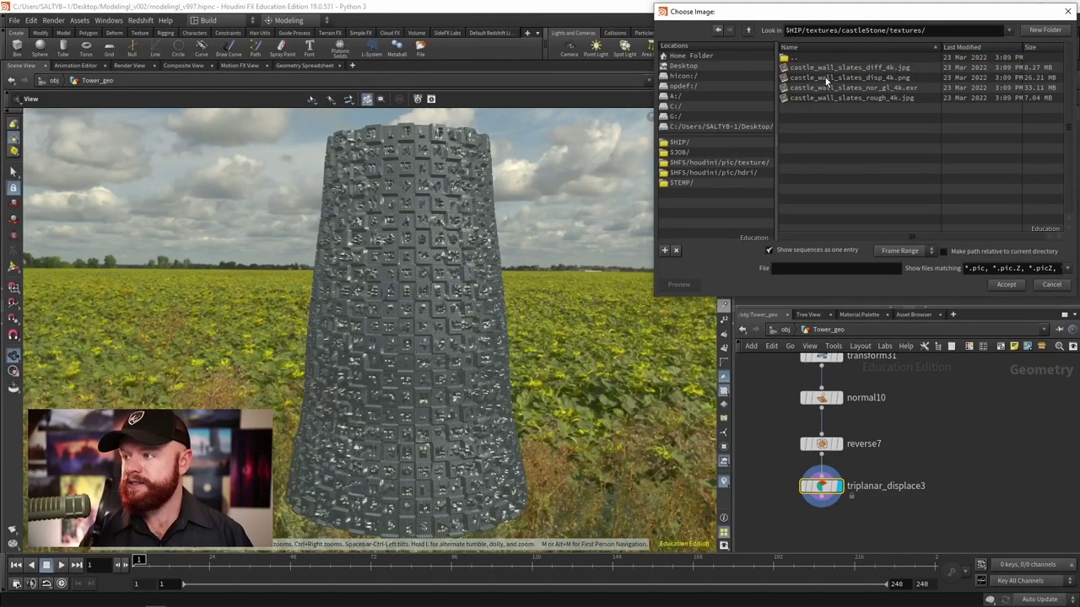
double_click(835, 77)
scroll(491, 306, "up", 2)
left_click_drag(491, 306, 391, 285)
middle_click_drag(391, 285, 364, 324)
scroll(364, 324, "down", 1)
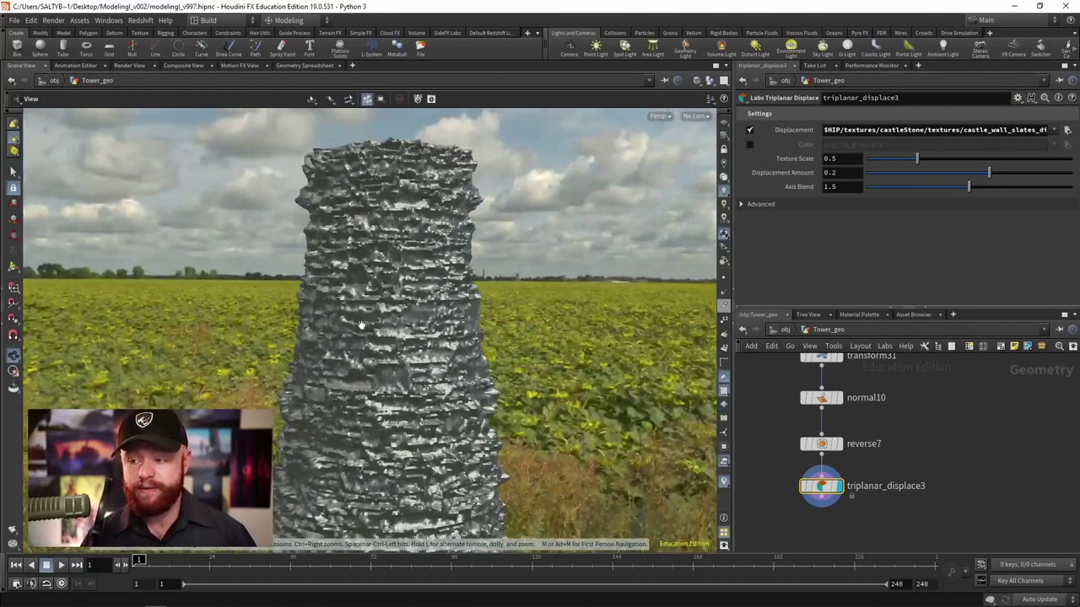
left_click_drag(364, 325, 386, 320)
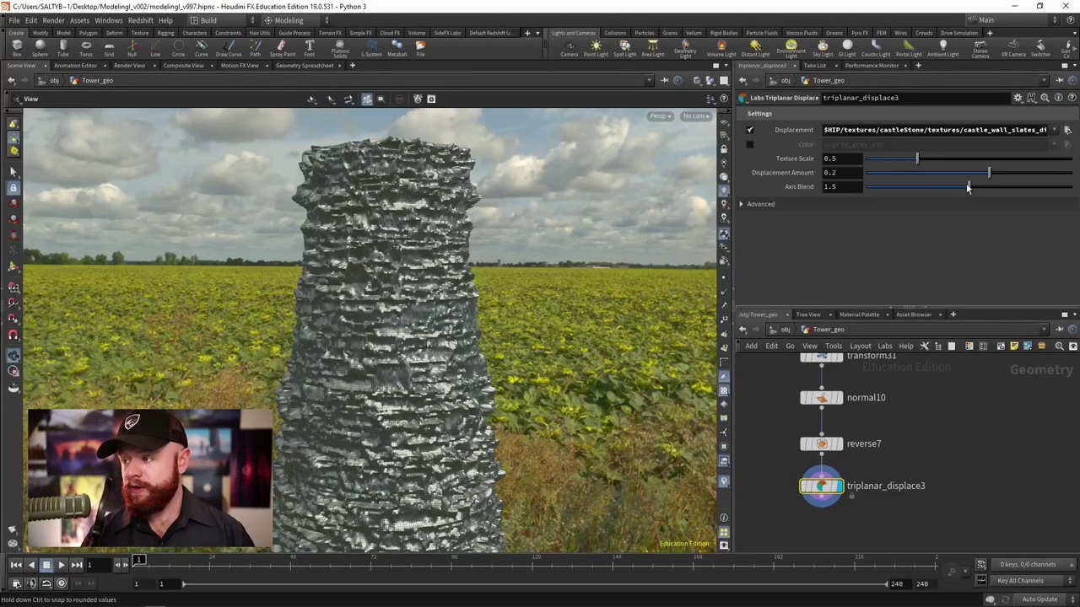
Step: Set the triplanar node's Displacement Amount to -0.134 and inspect the tower's stone surface
left_click_drag(992, 176, 955, 174)
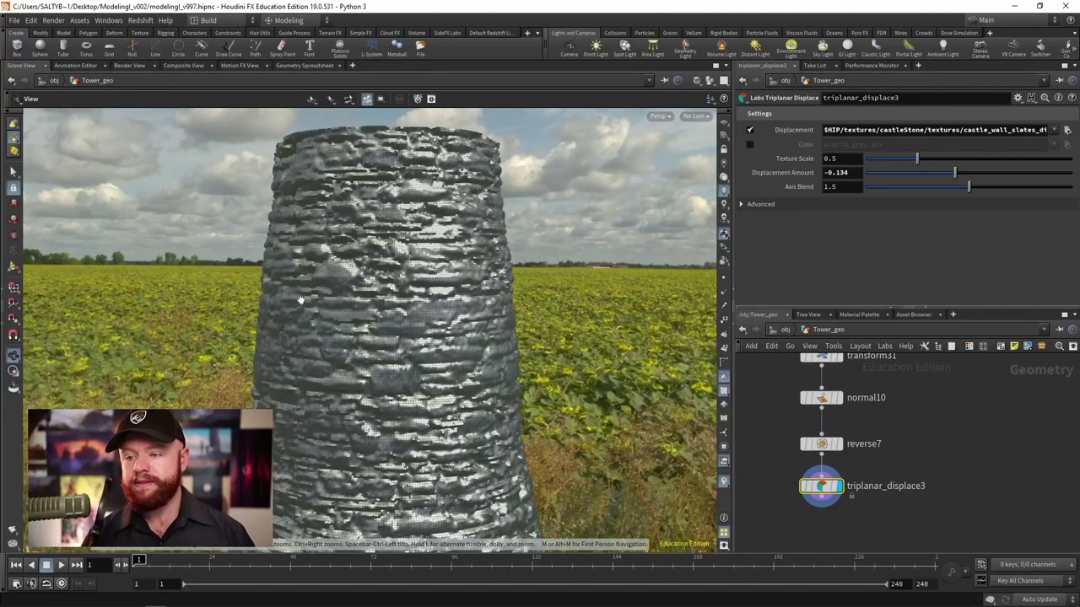
right_click_drag(350, 265, 265, 293)
left_click_drag(266, 293, 354, 291)
right_click_drag(355, 291, 397, 274)
left_click_drag(397, 274, 390, 297)
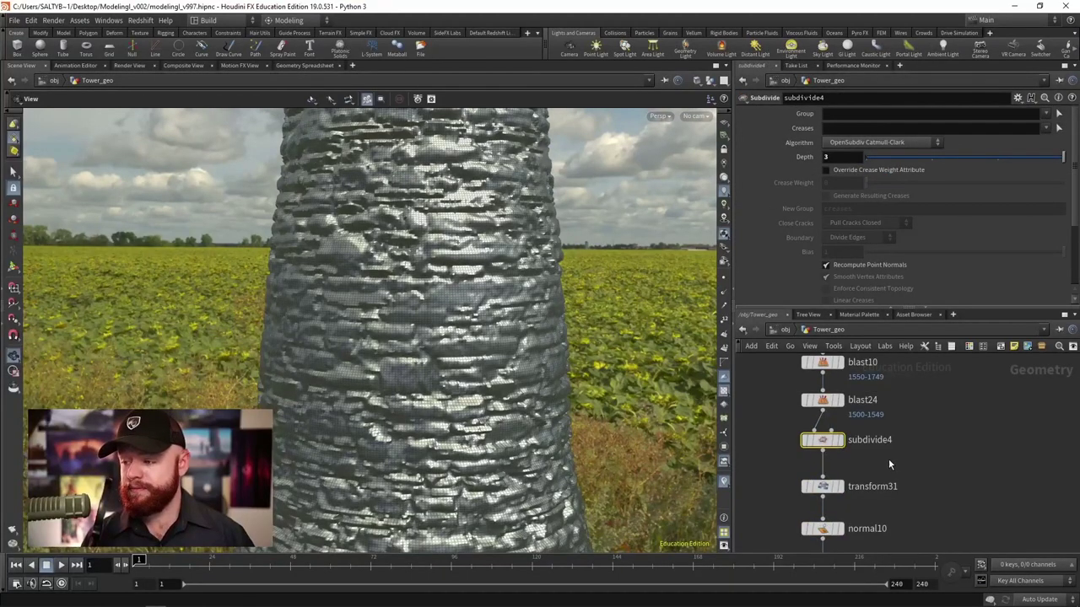
Step: Save the scene as an incremented version and set the subdivide4 node's Depth to 5
key("ctrl+s")
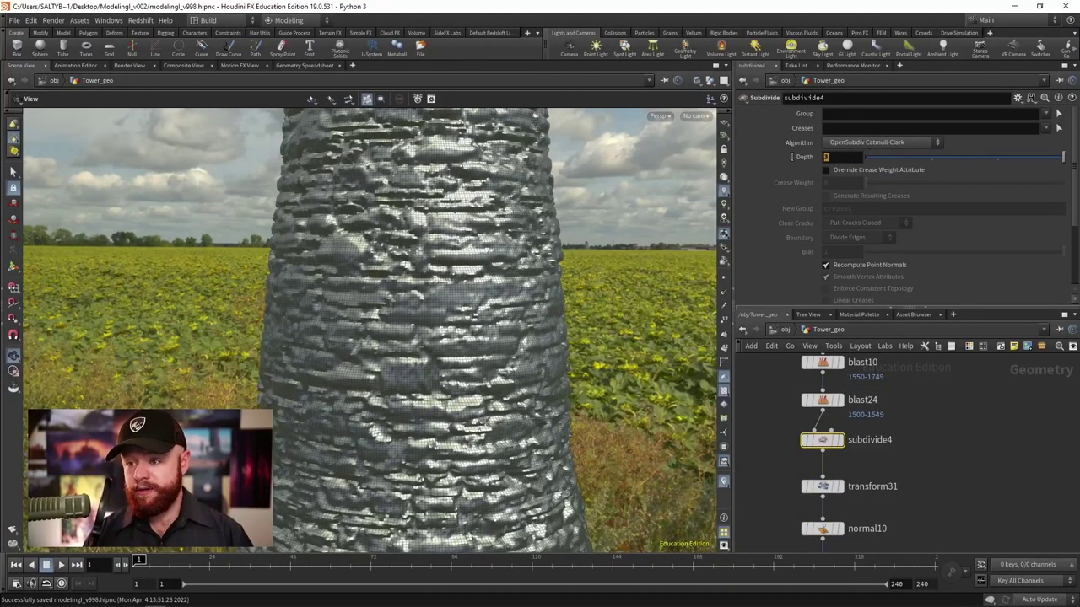
left_click(842, 157)
key("Return")
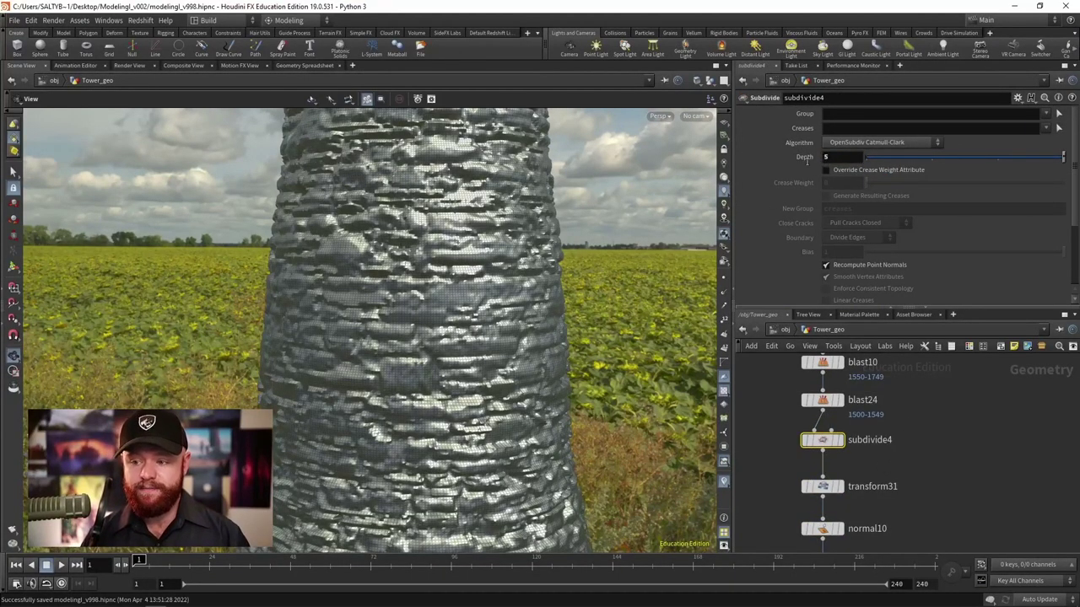
Step: Save the scene and turn off the wireframe overlay to check the tower's stone surface from different angles
key("Return")
key("ctrl+s")
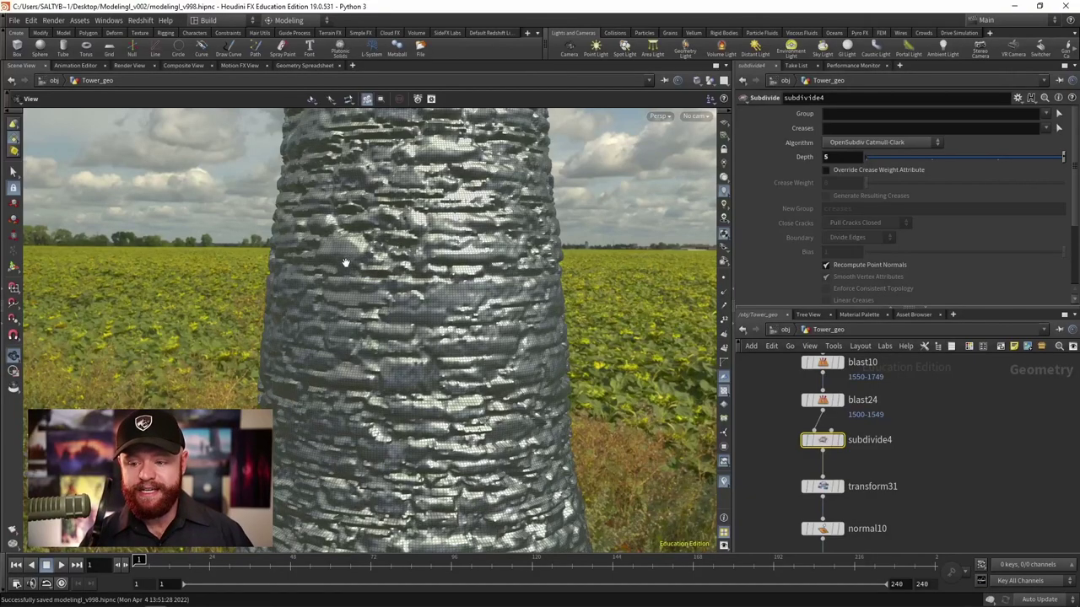
key("shift+w")
middle_click_drag(383, 313, 313, 335)
left_click_drag(313, 335, 361, 355)
middle_click_drag(361, 356, 379, 297)
left_click_drag(380, 297, 384, 270)
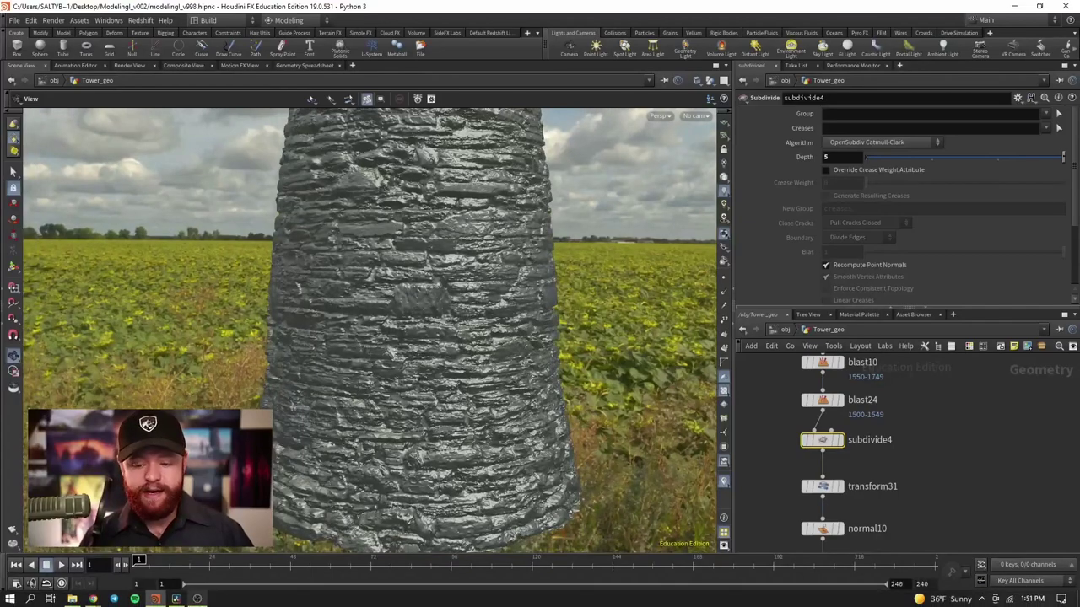
Step: Add a PolyReduce node after triplanar_displace3, keeping 20 percent of the input polygons, and display its result
scroll(868, 510, "down", 4)
left_click(839, 483)
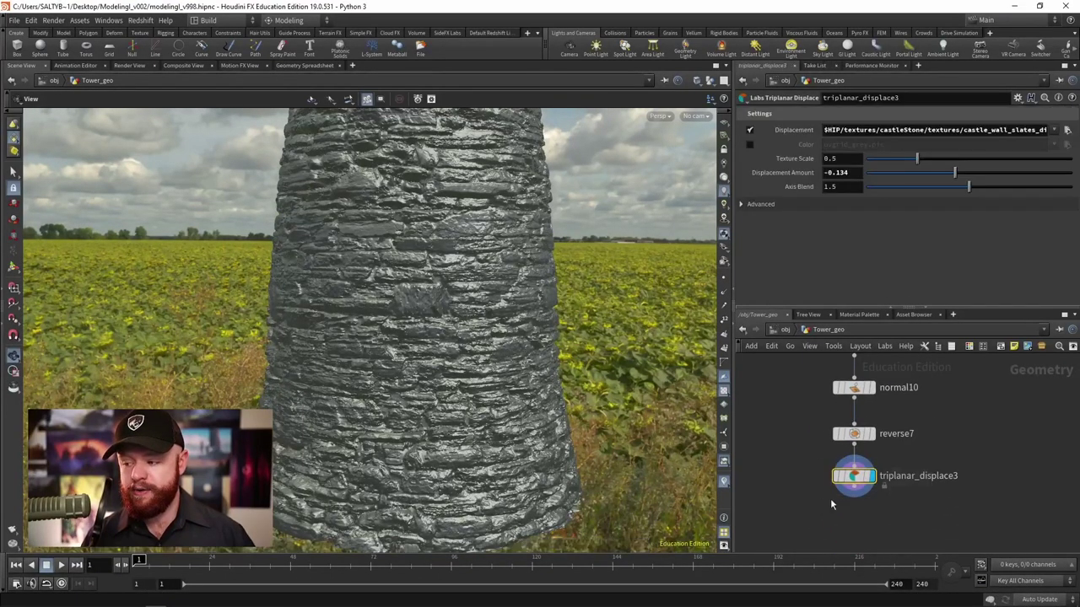
key("Tab")
type("polyre")
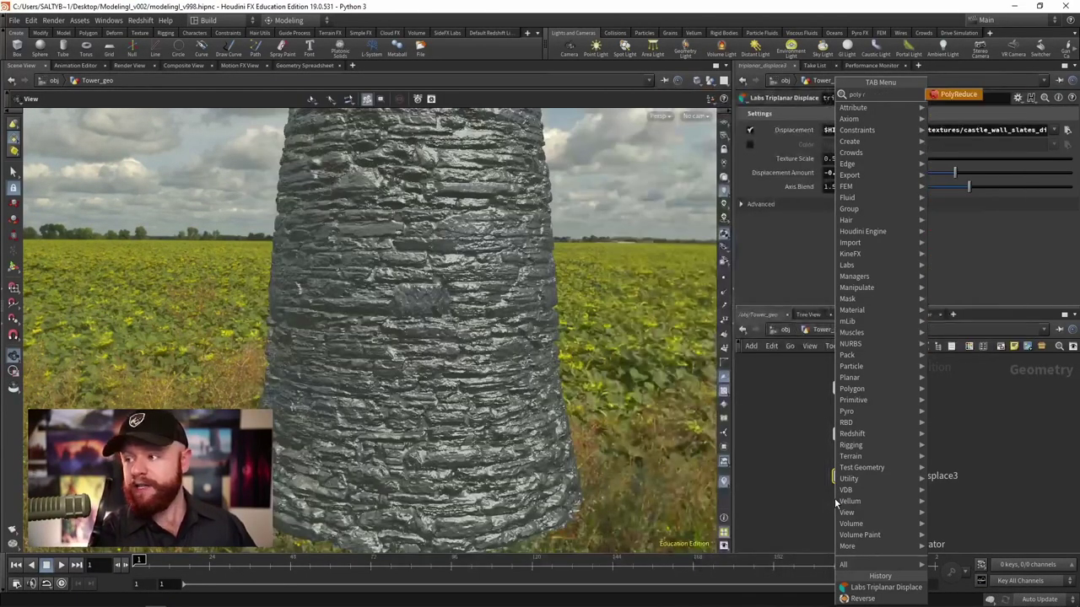
key("Return")
left_click(836, 501)
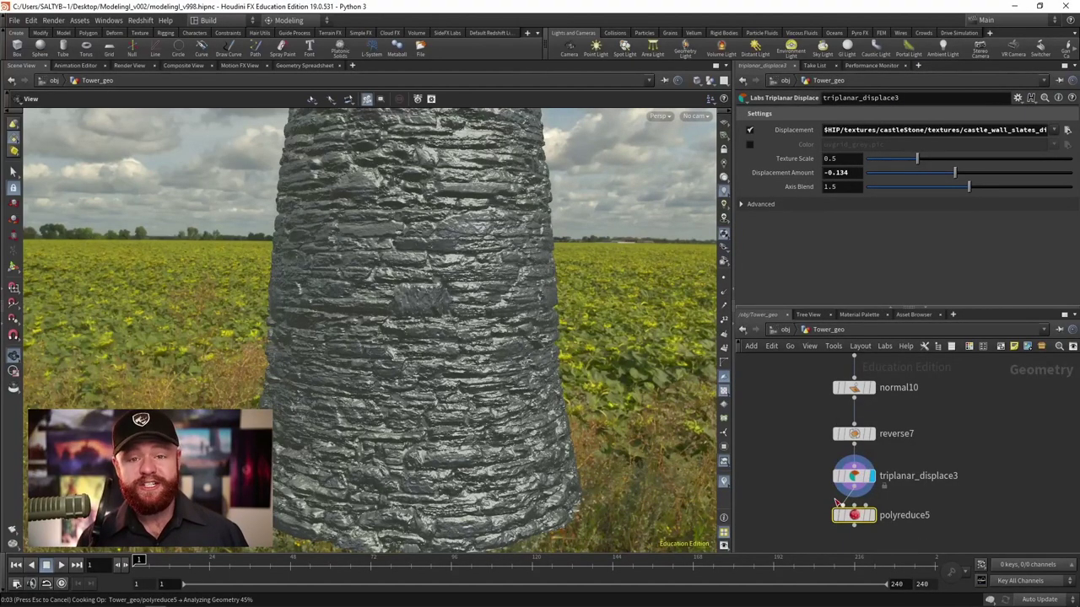
left_click(839, 510)
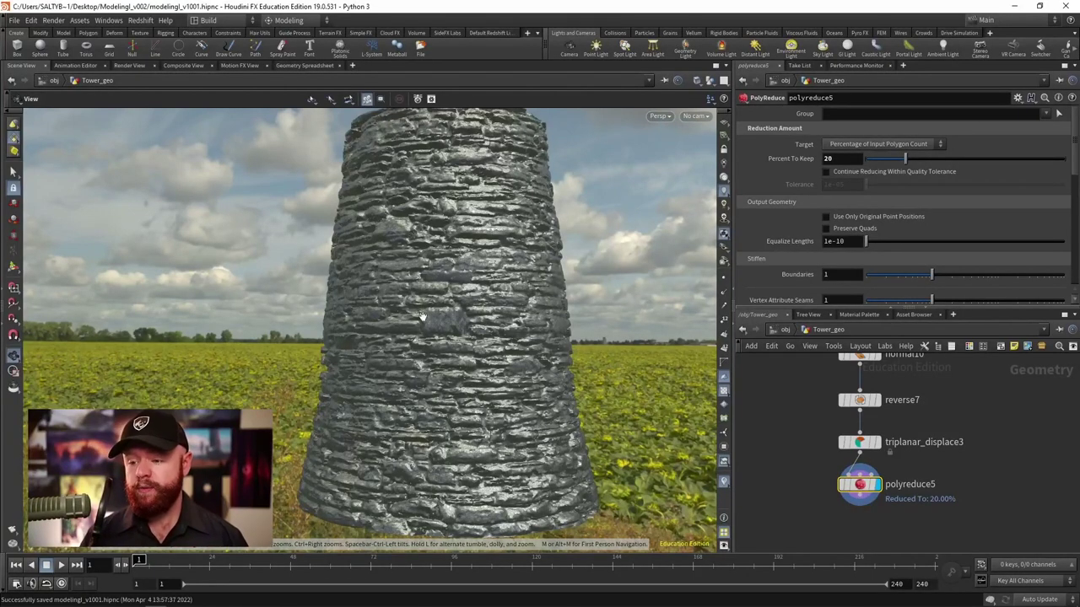
Step: Examine the reduced tower surface up close and check the polygon count in polyreduce5's node info
middle_click_drag(421, 438, 393, 386)
right_click_drag(394, 386, 458, 385)
left_click_drag(458, 386, 471, 389)
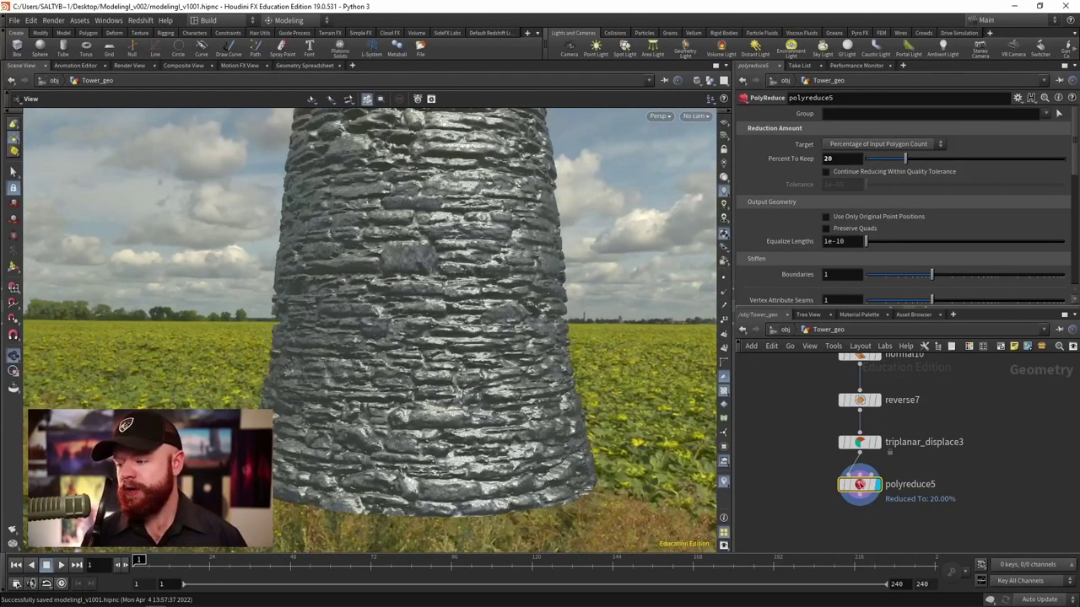
middle_click(860, 485)
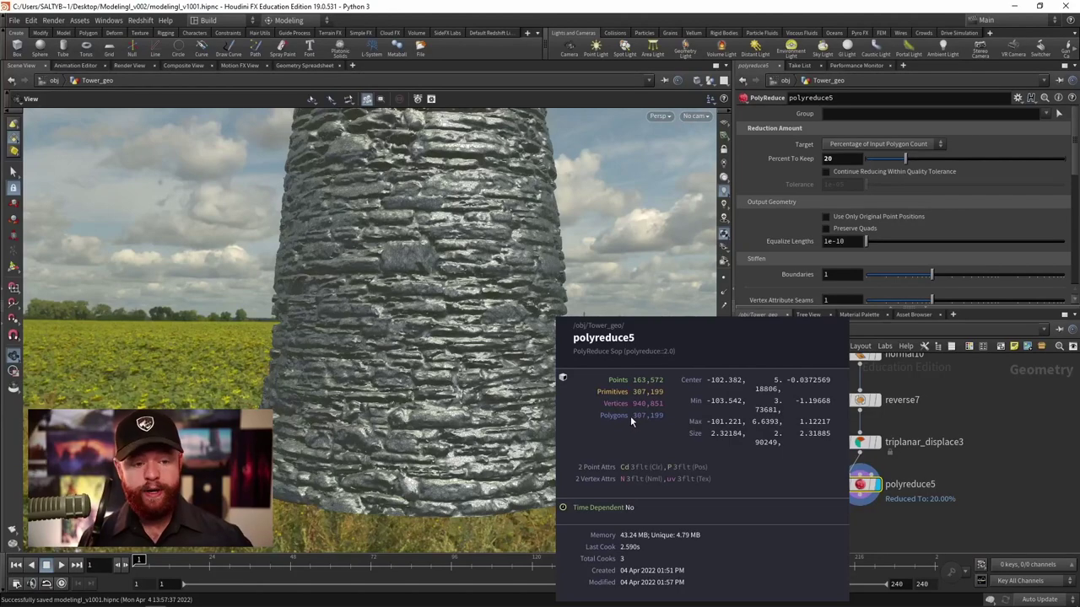
left_click_drag(447, 226, 393, 314)
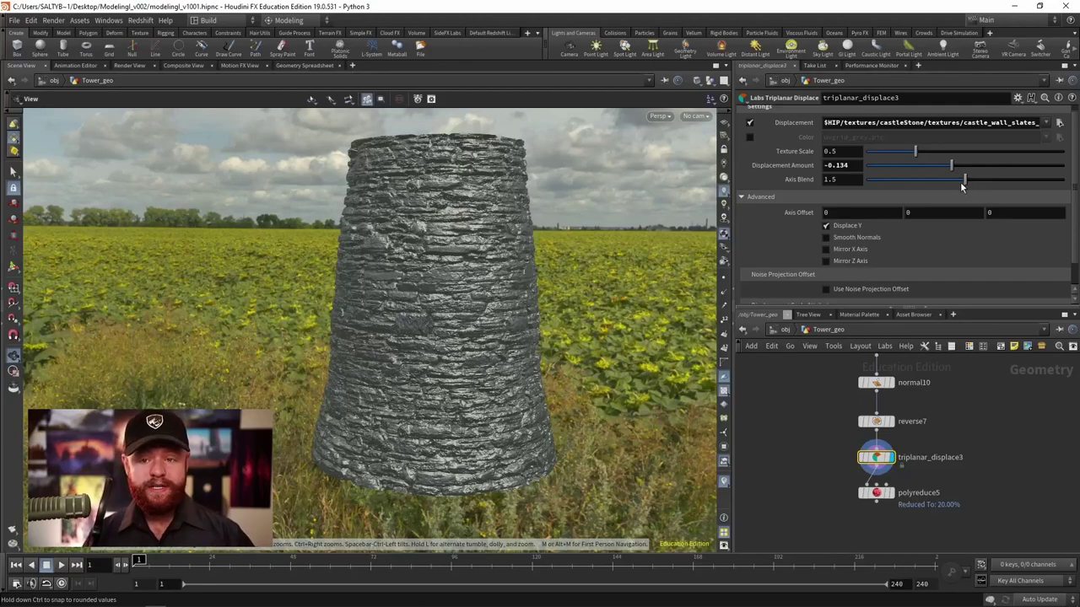
Step: Enable Use Displacement Scale Attribute on the triplanar displace node and save the scene as an incremented version
scroll(856, 270, "down", 1)
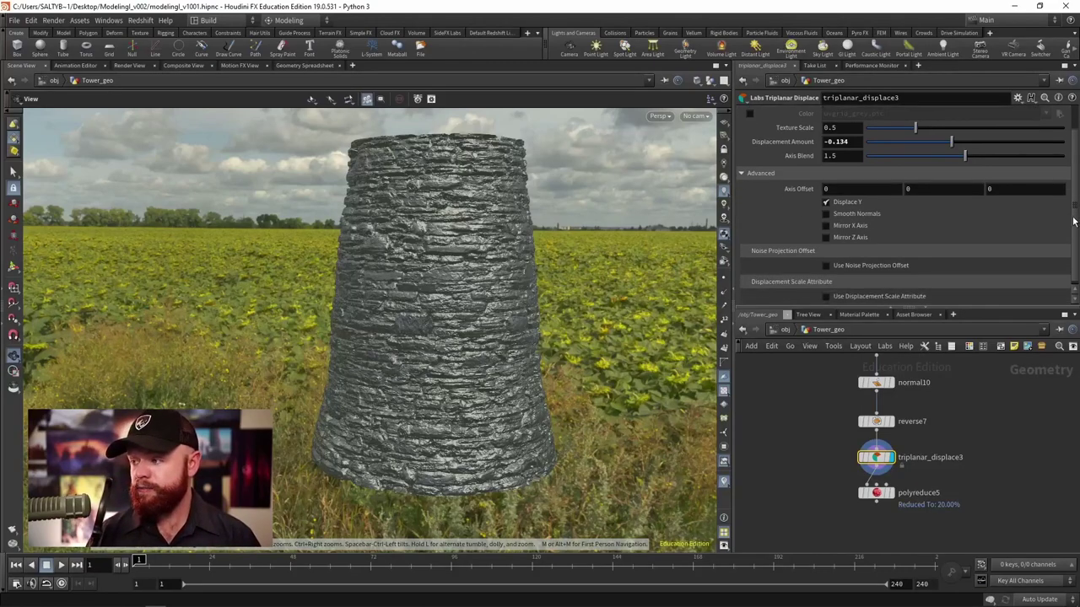
left_click(886, 293)
scroll(928, 232, "down", 3)
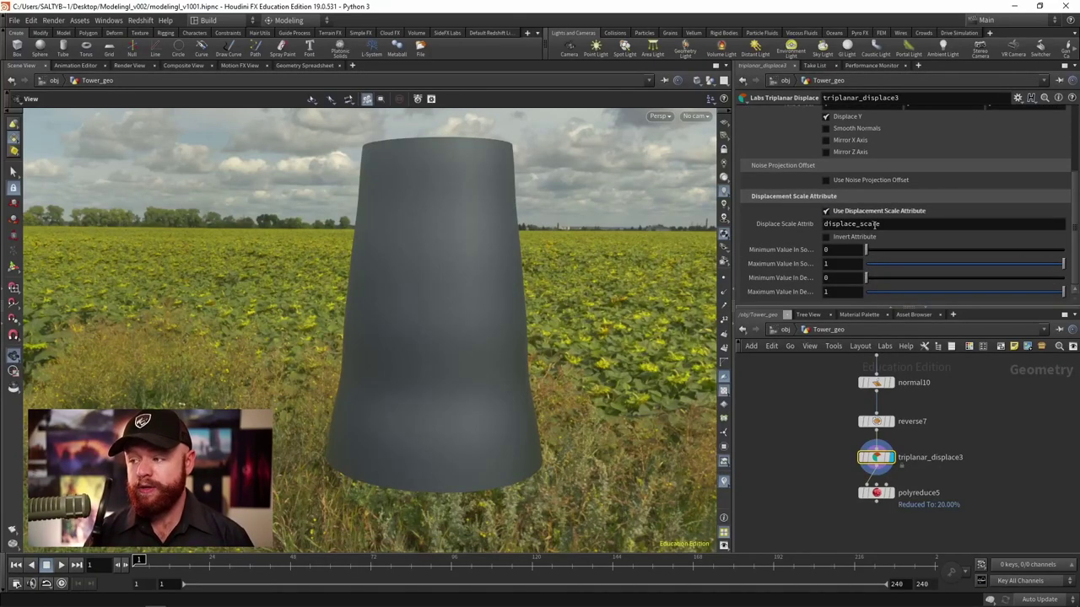
key("alt+shift+s")
Step: Add an Attribute Noise Float node to the tower's network beside the main node chain
key("Tab")
type("noi")
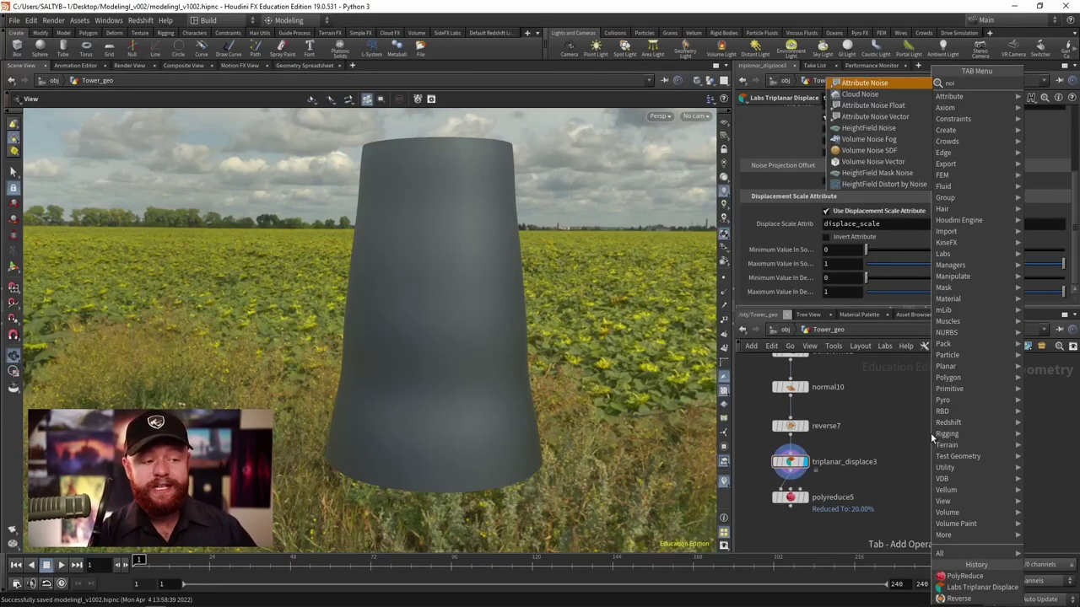
key("Down")
key("Down")
key("Return")
left_click(931, 432)
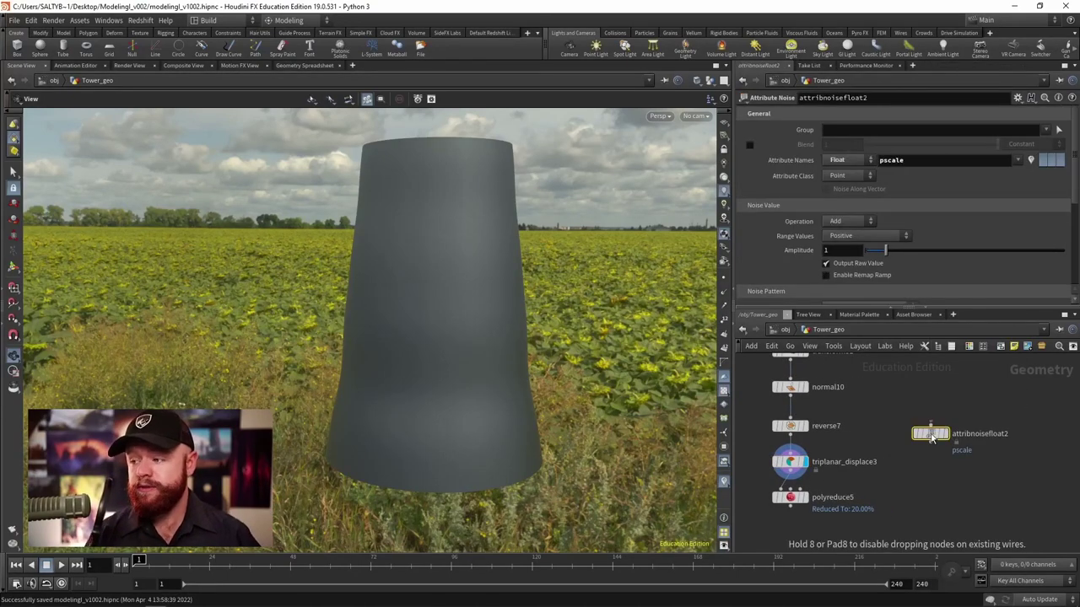
Step: Set the noise node's attribute name to displace_scale and insert it between reverse7 and triplanar_displace3
type("dis")
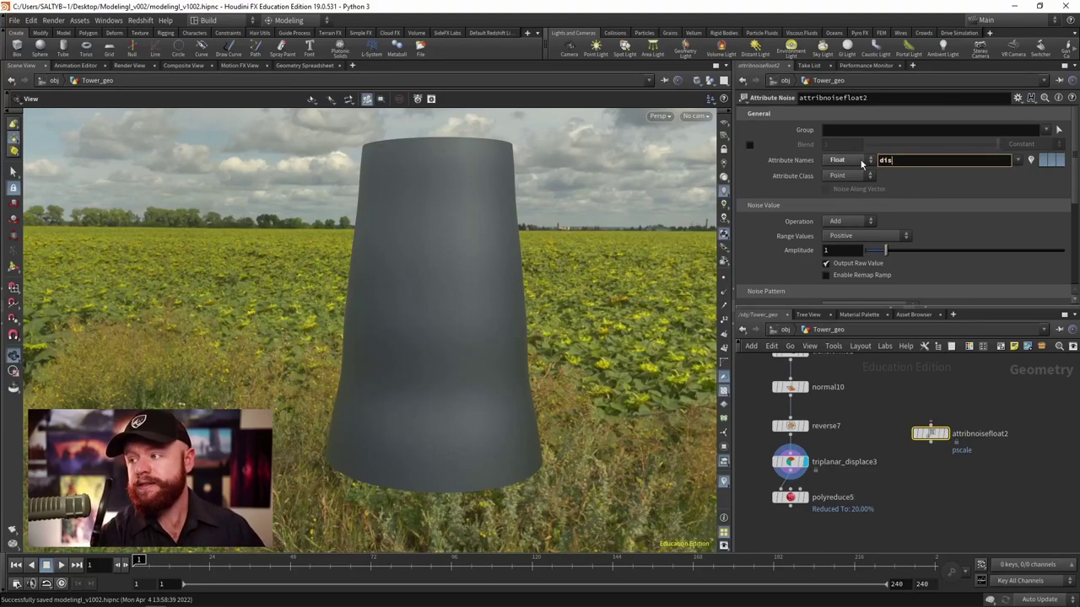
type("place_scale")
key("Return")
left_click_drag(938, 437, 804, 449)
left_click_drag(885, 435, 871, 473)
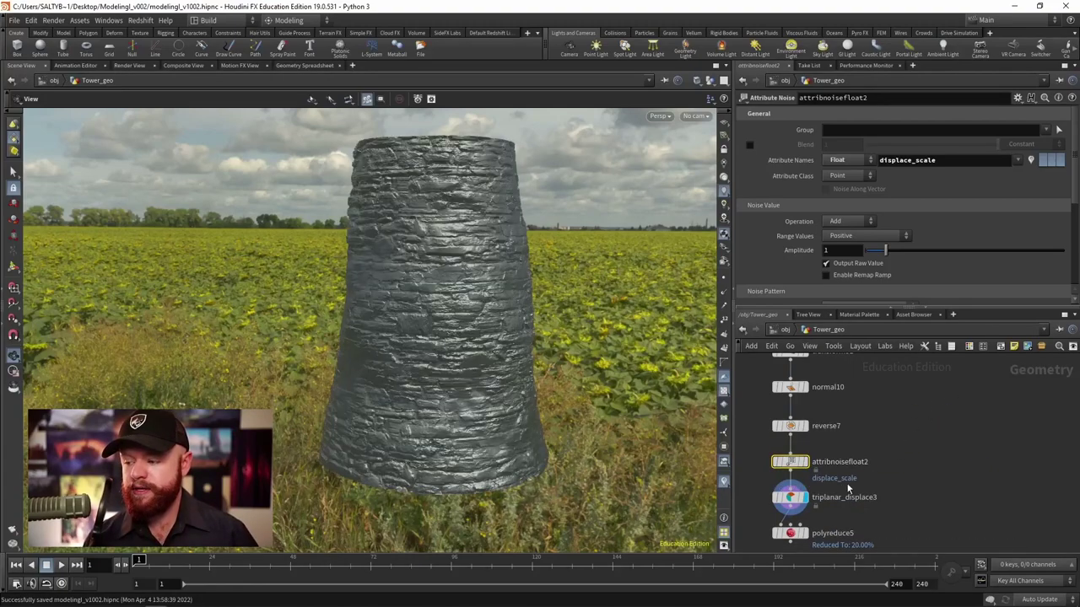
Step: Inspect the tower's noise-varied displacement and set the noise node's fractal Roughness to 0.7
scroll(452, 312, "up", 5)
left_click_drag(452, 313, 489, 289)
left_click_drag(399, 255, 427, 205)
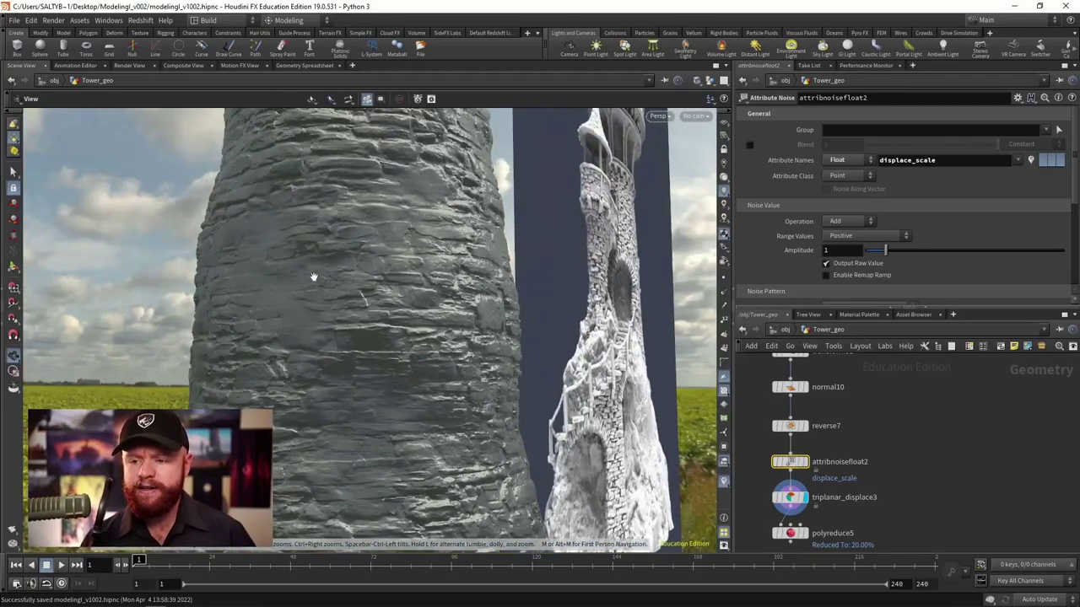
left_click_drag(399, 259, 342, 296)
scroll(363, 283, "down", 3)
scroll(342, 281, "down", 2)
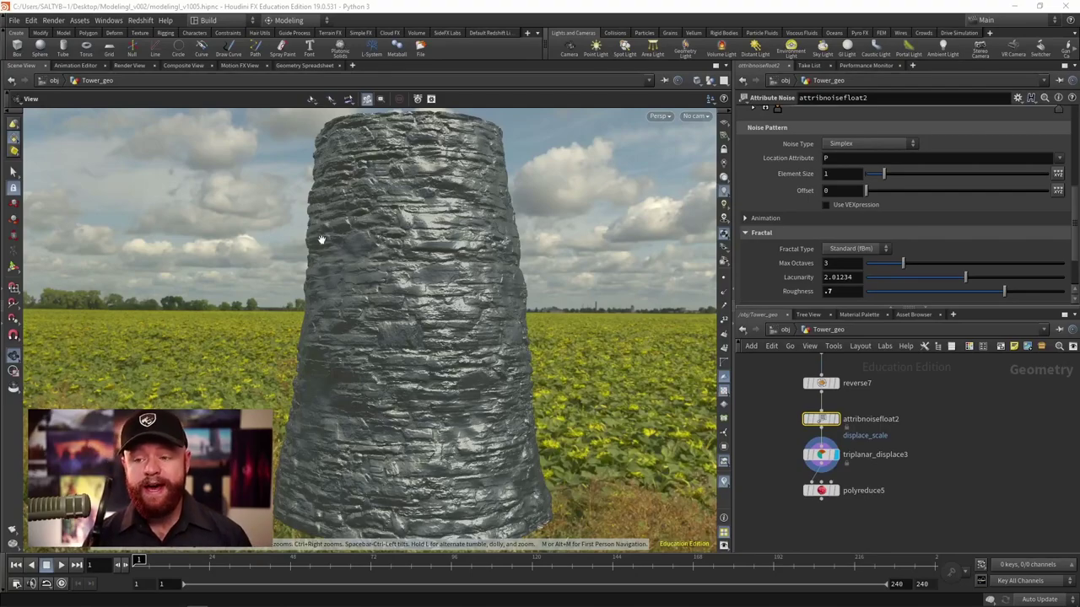
Step: Compare the displaced tower's stonework with the brickwork of the reference tower image
left_click_drag(335, 323, 299, 323)
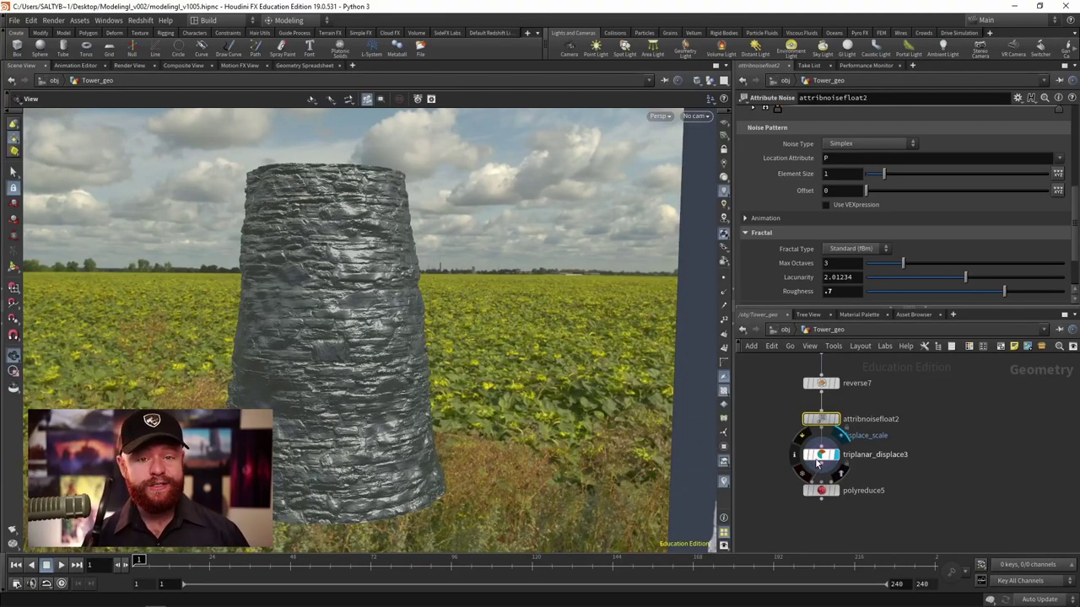
left_click_drag(253, 299, 324, 324)
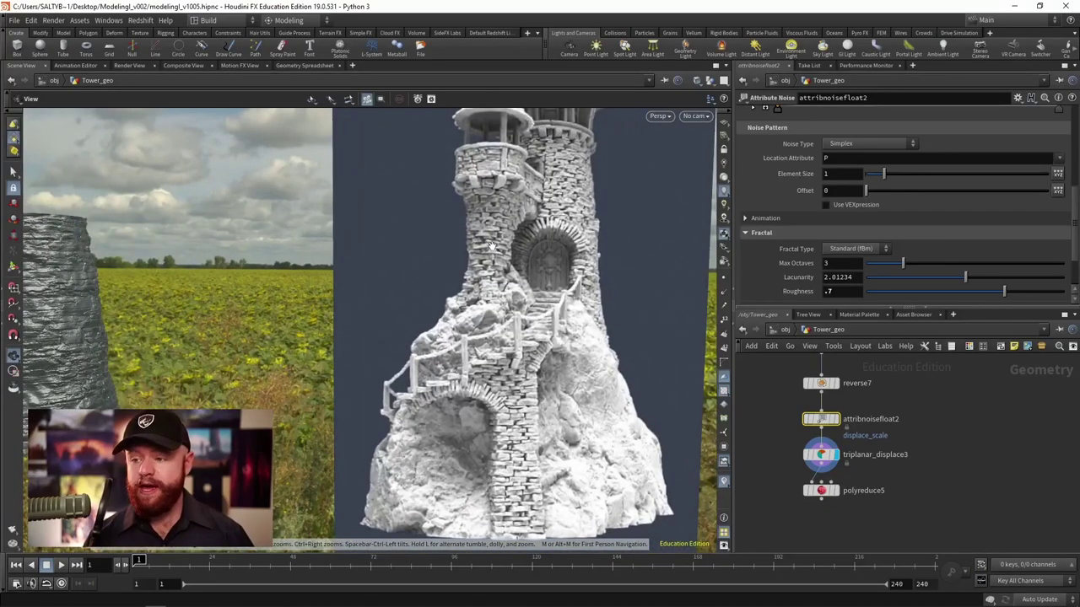
middle_click_drag(378, 237, 520, 264)
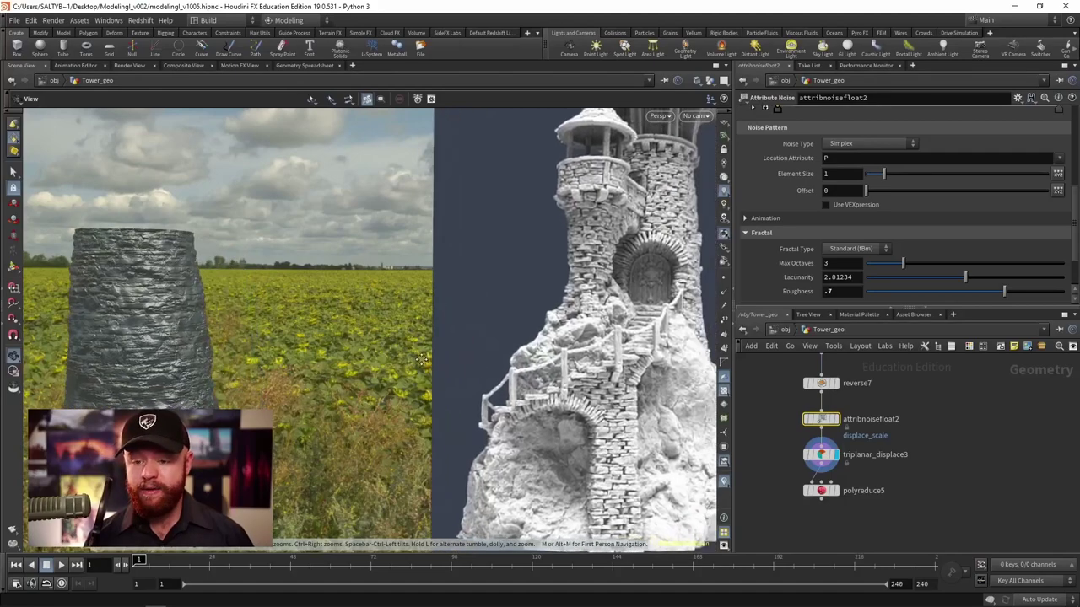